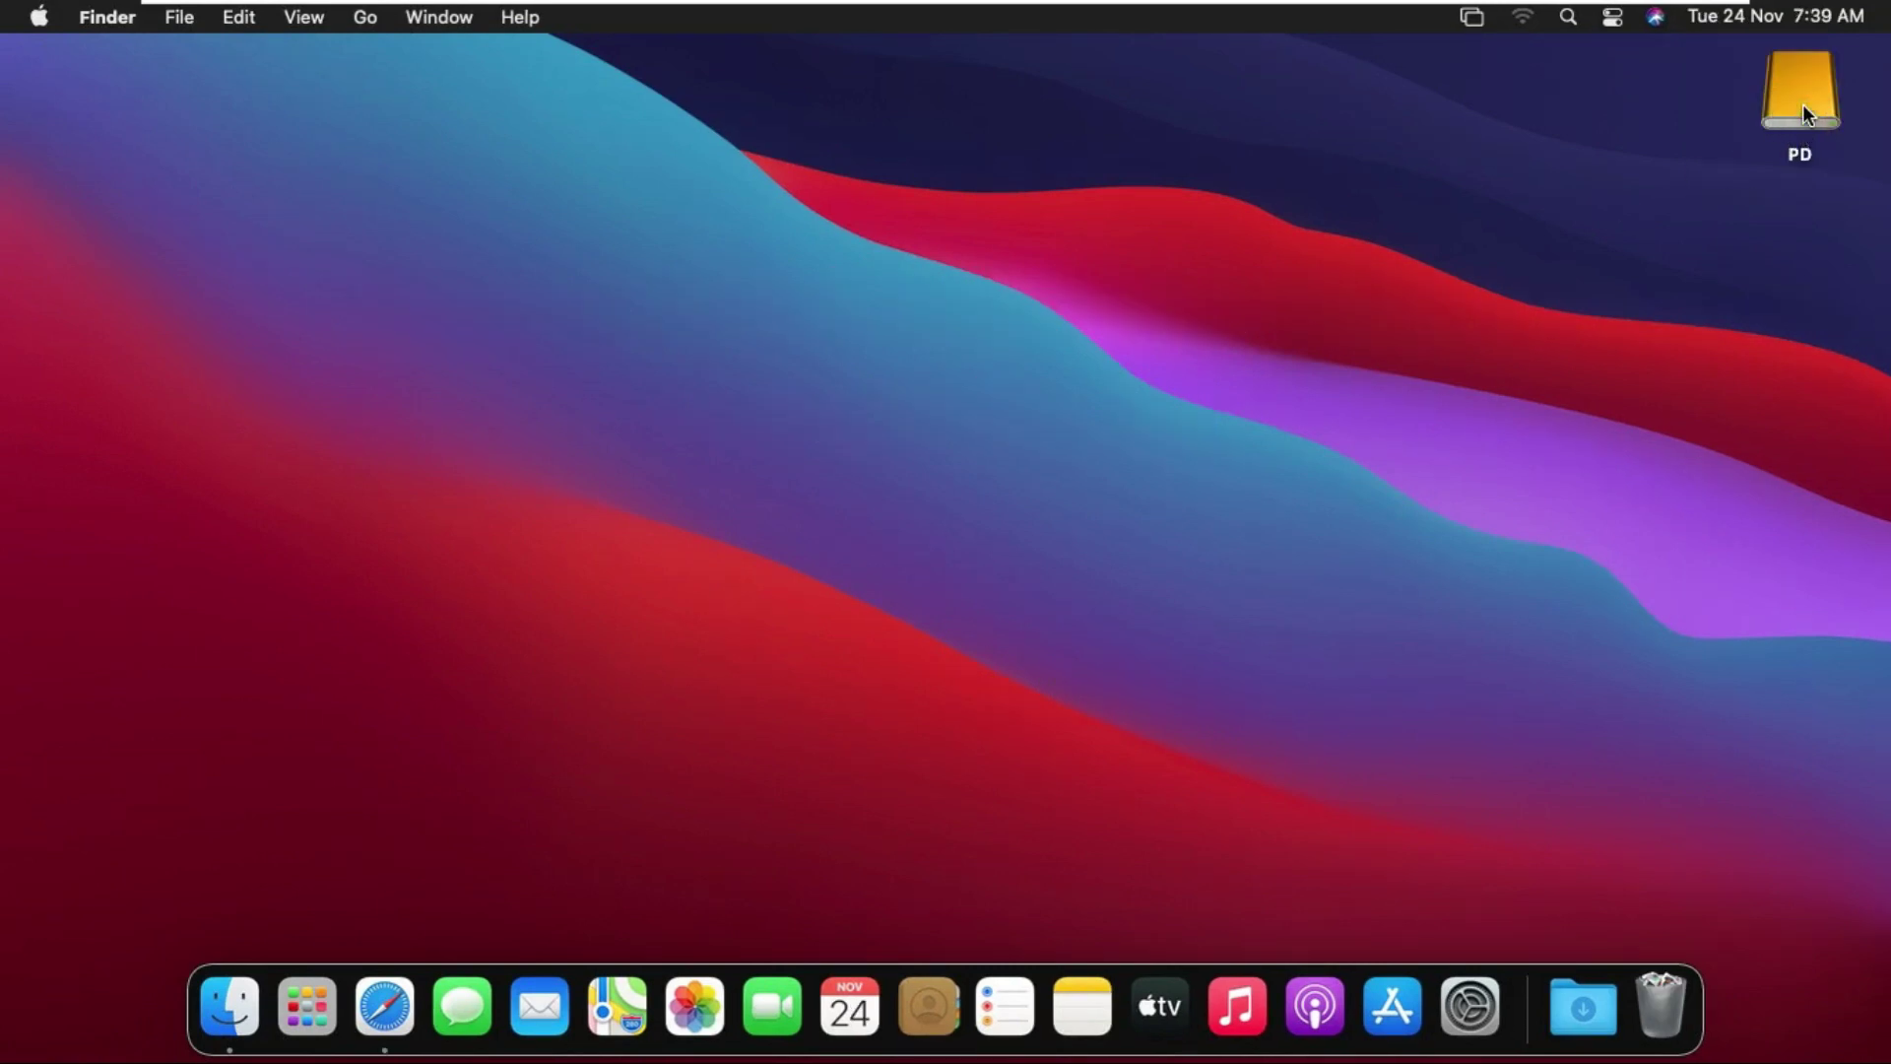
Open the PD drive and copy its data folder and Microsoft Office 16.33 package.
left_click(1804, 115)
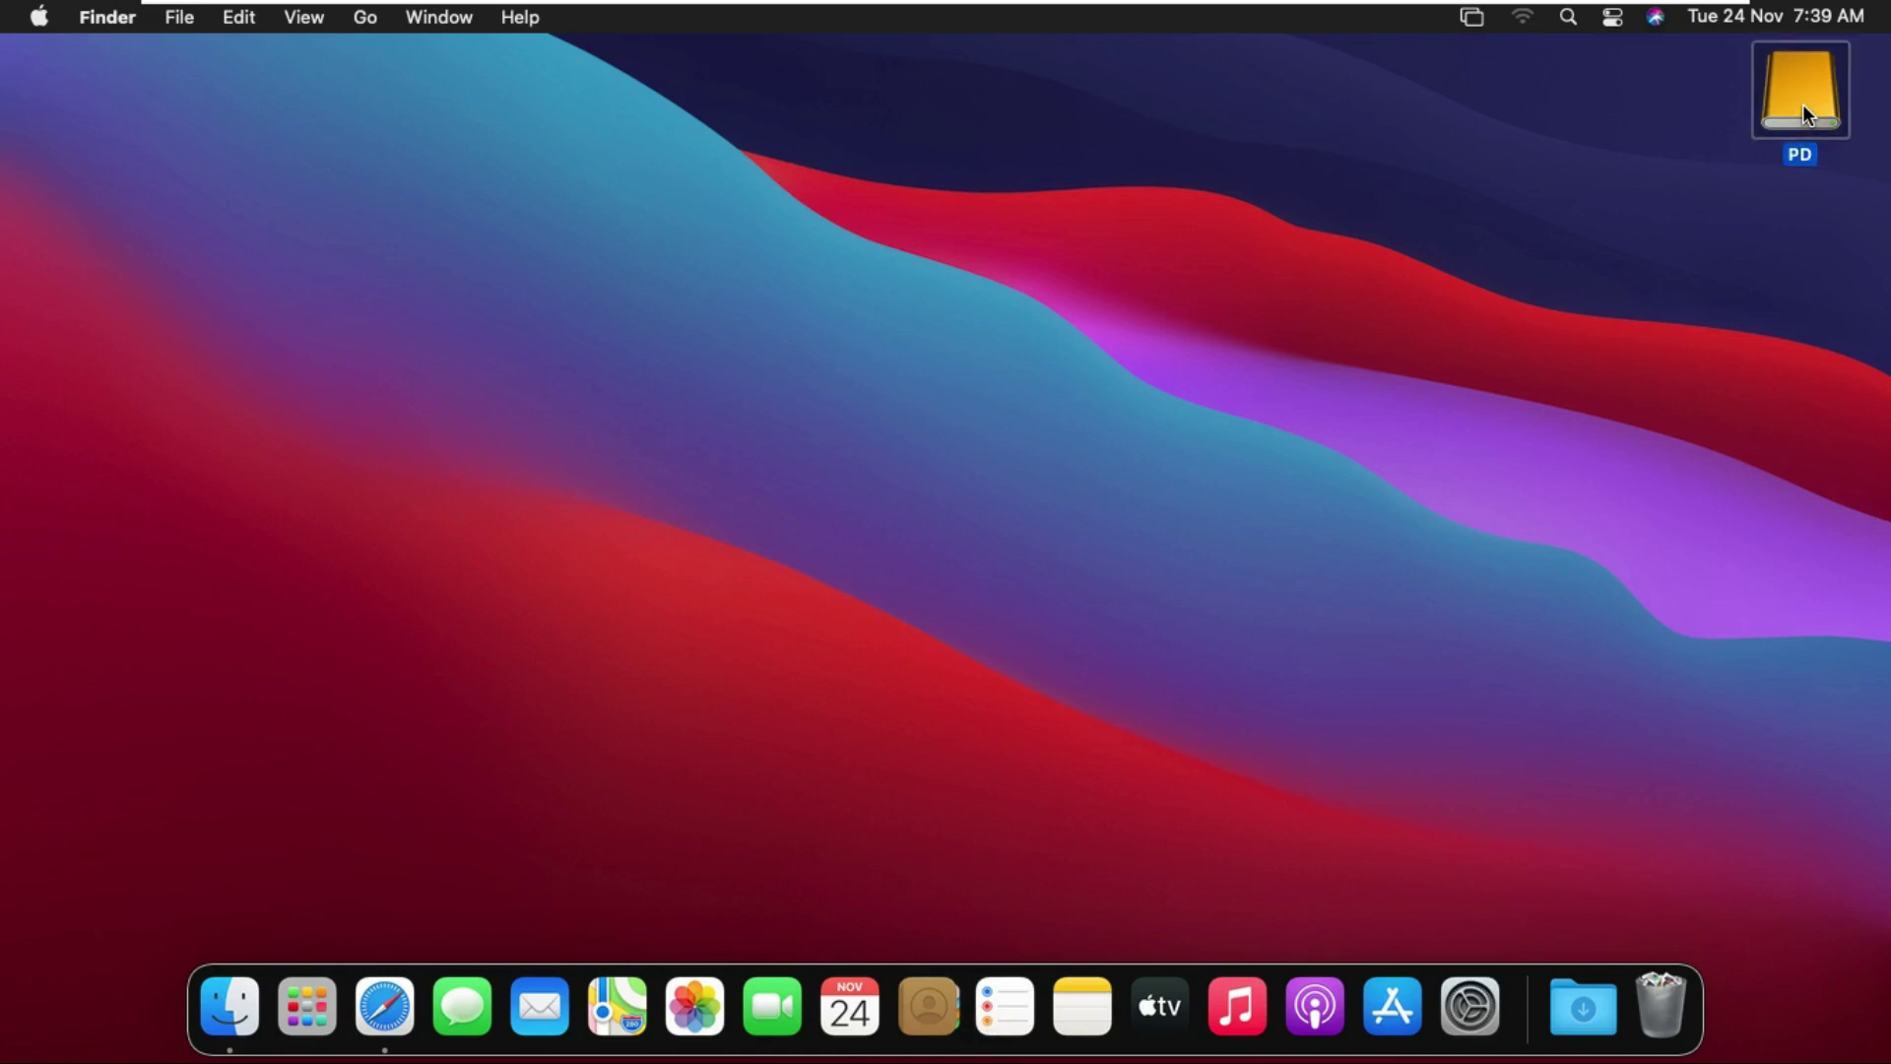
double_click(1803, 111)
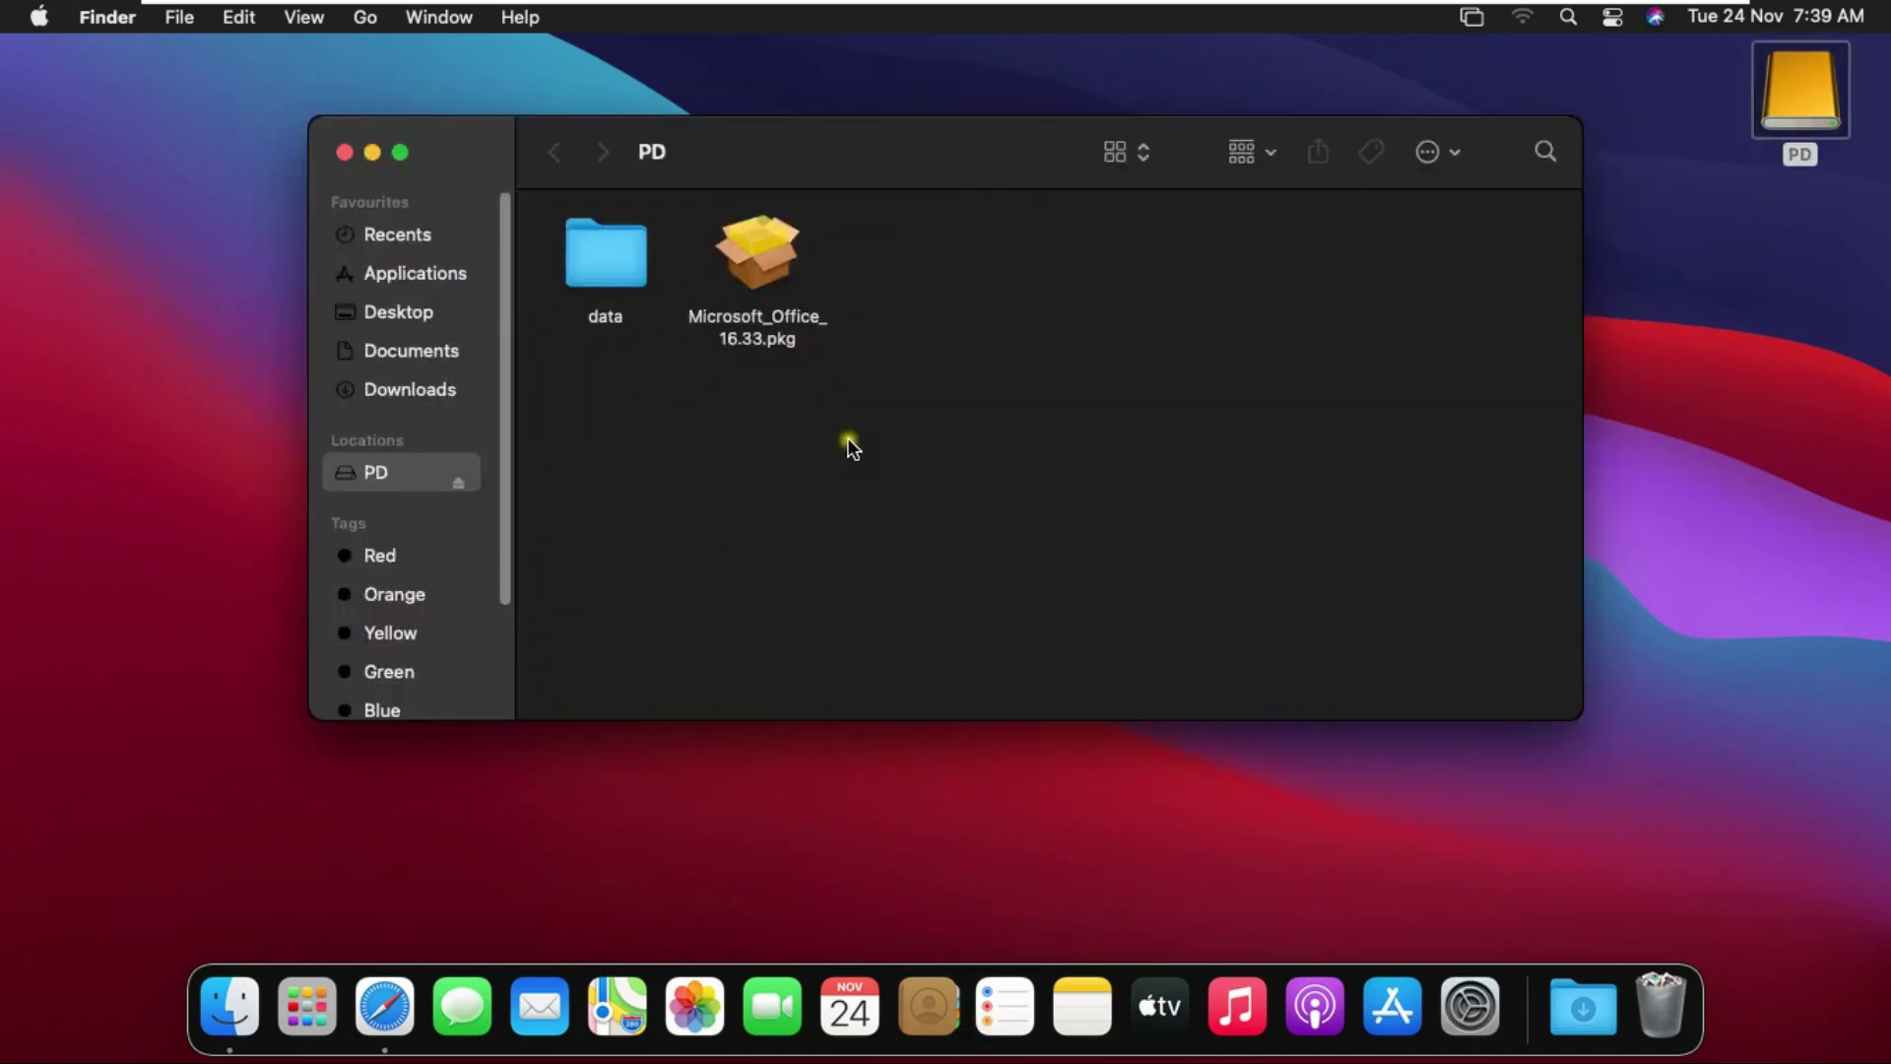
left_click_drag(847, 438, 636, 280)
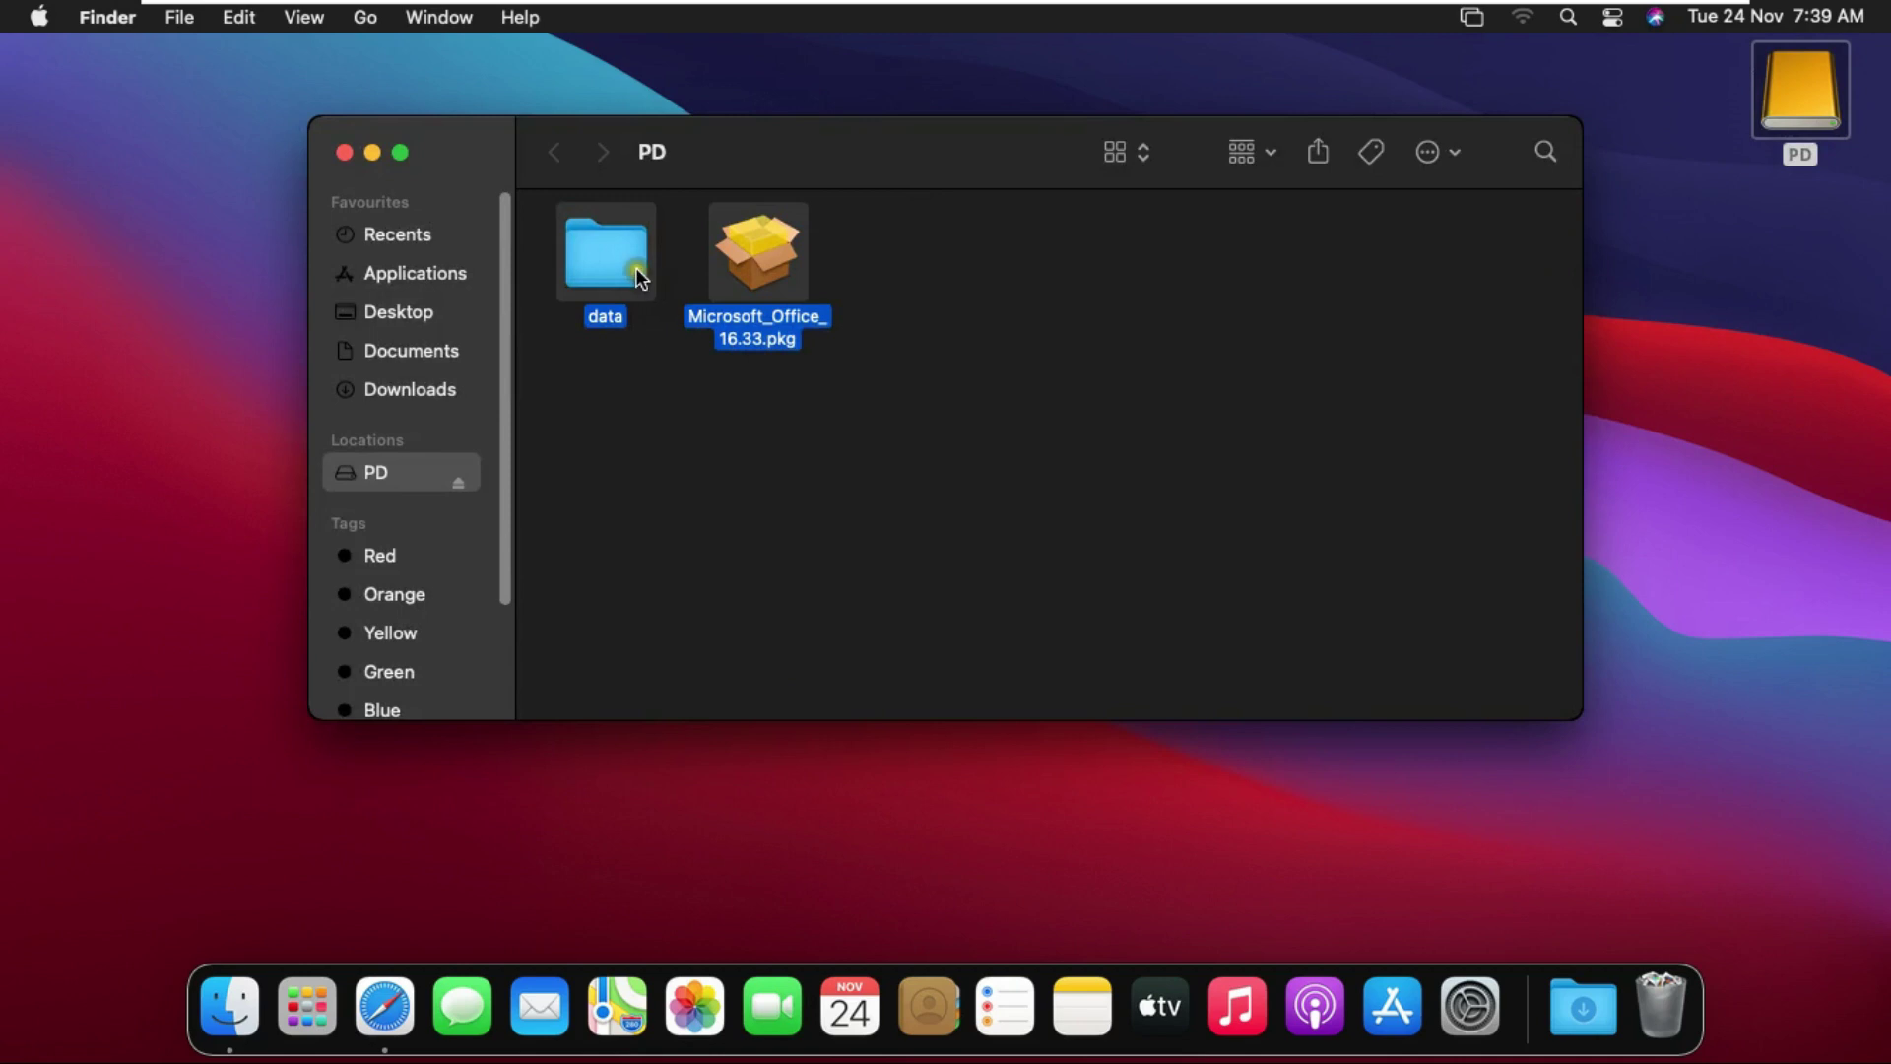
right_click(636, 277)
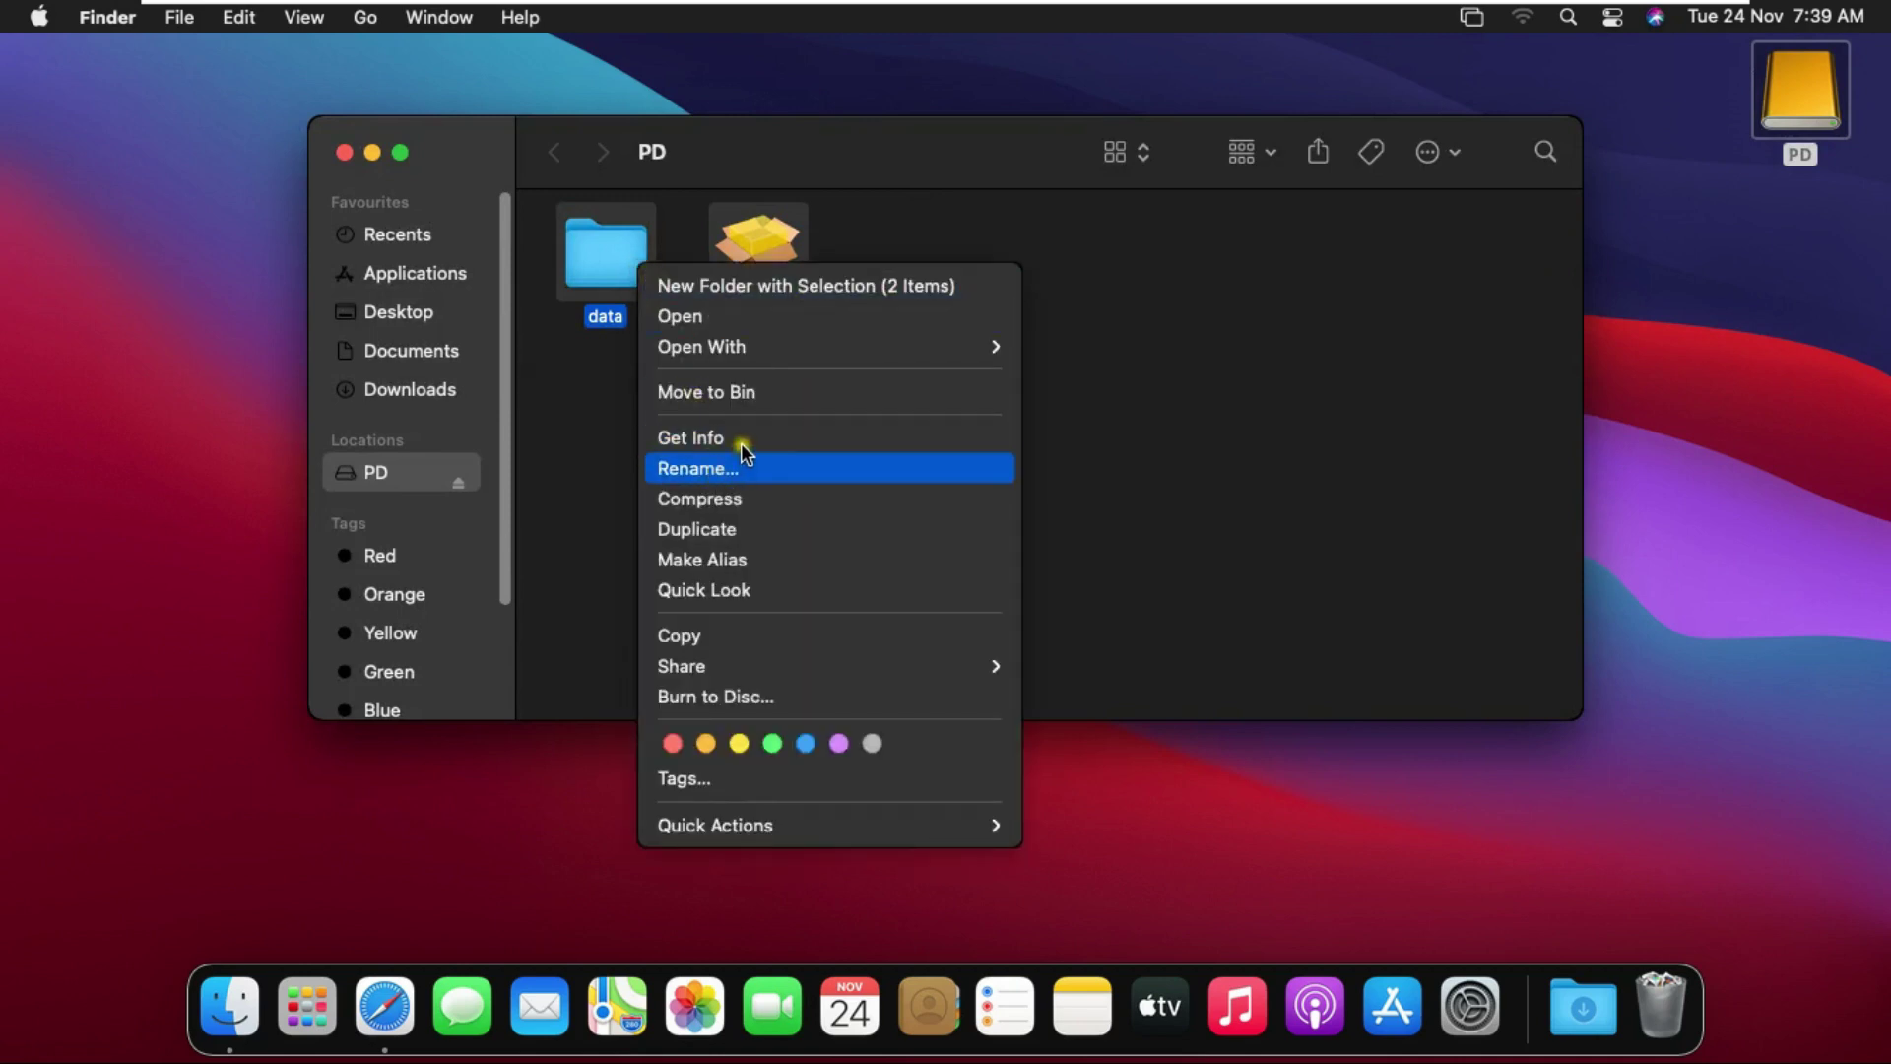
left_click(723, 635)
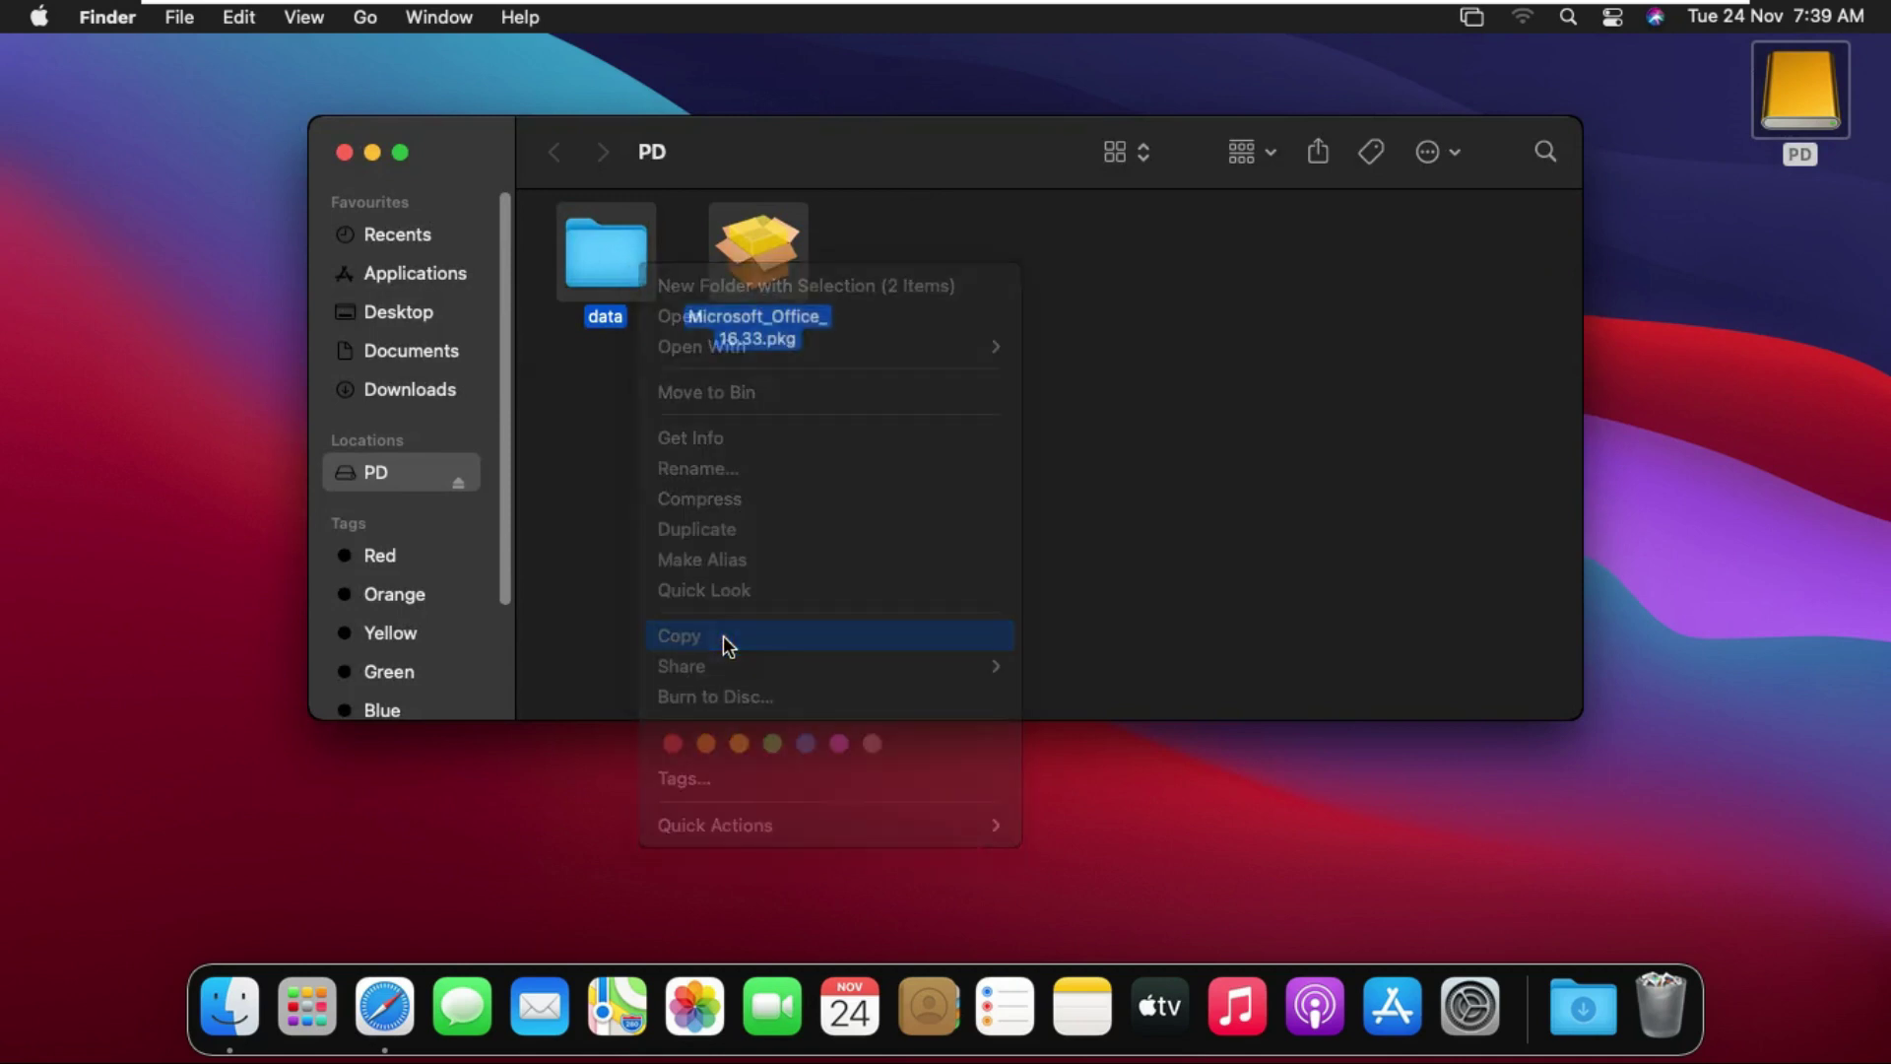
Paste the copied data folder and Office 16.33 package into Downloads.
left_click(396, 393)
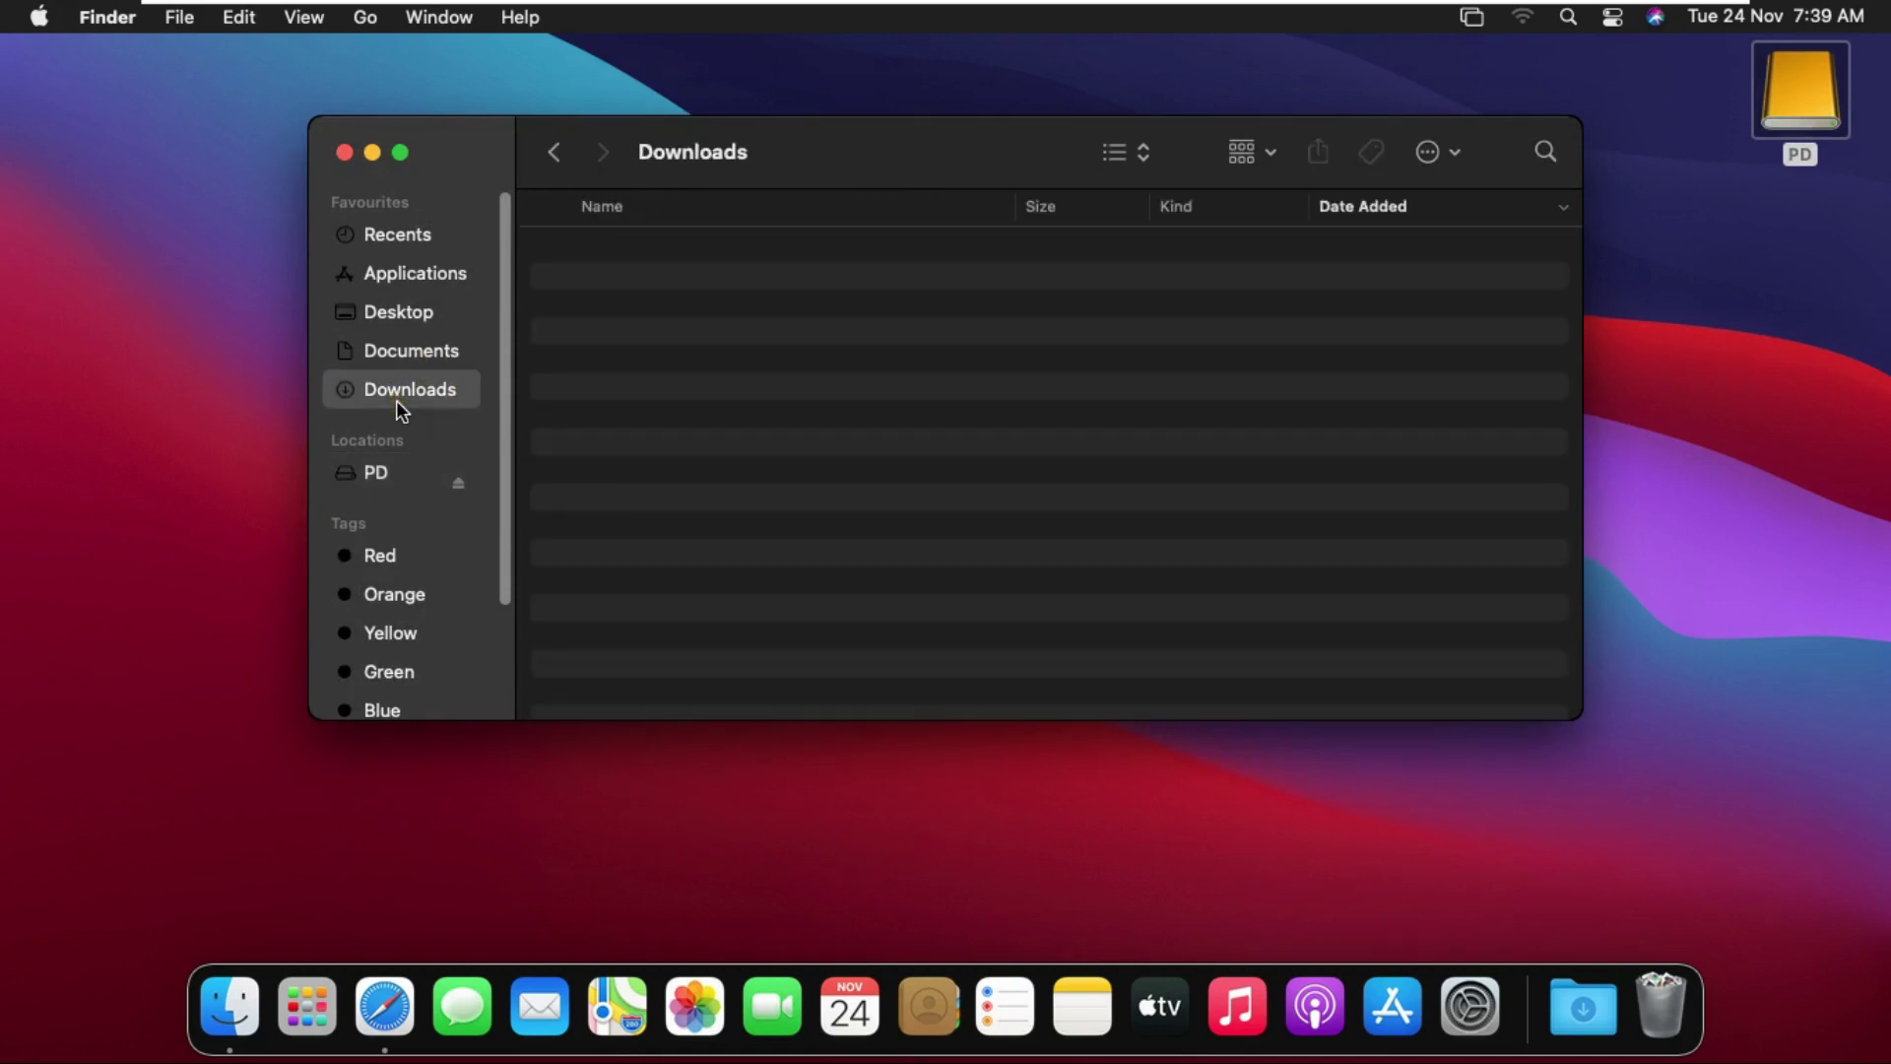
right_click(651, 361)
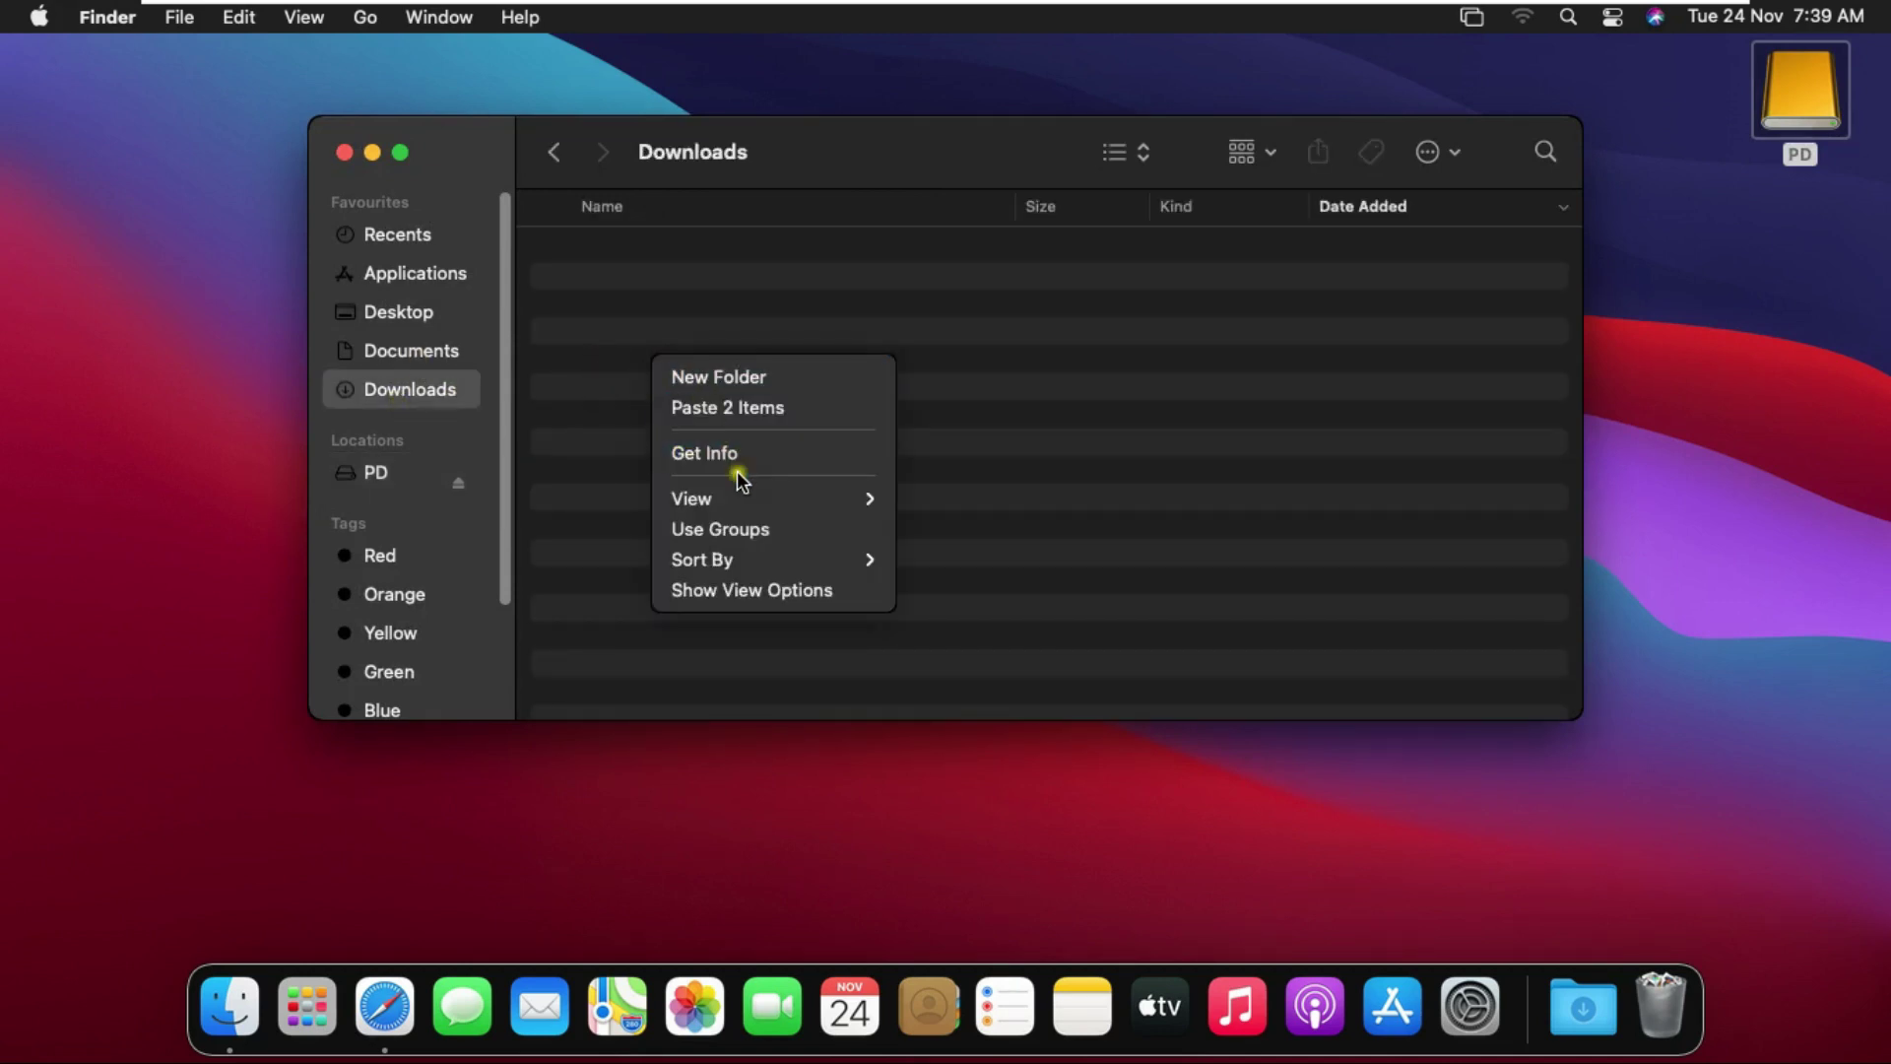
left_click(734, 410)
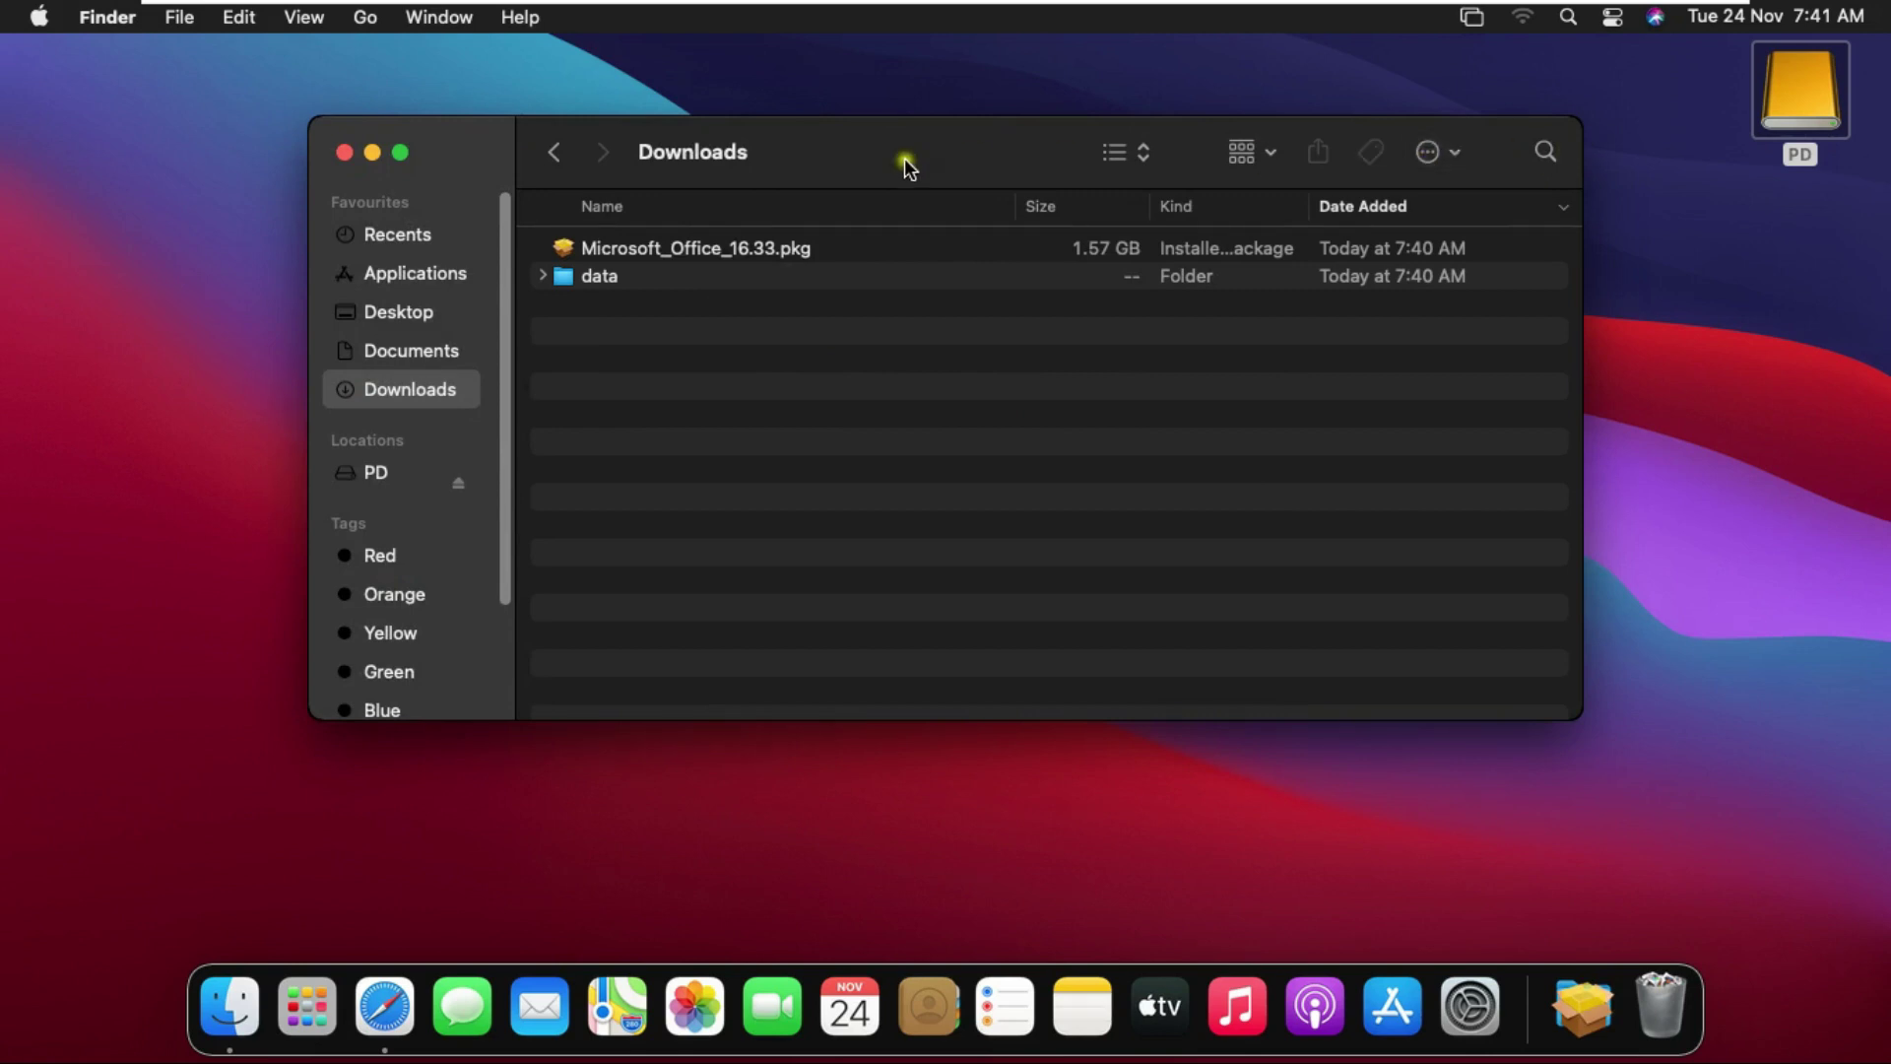
right_click(1791, 69)
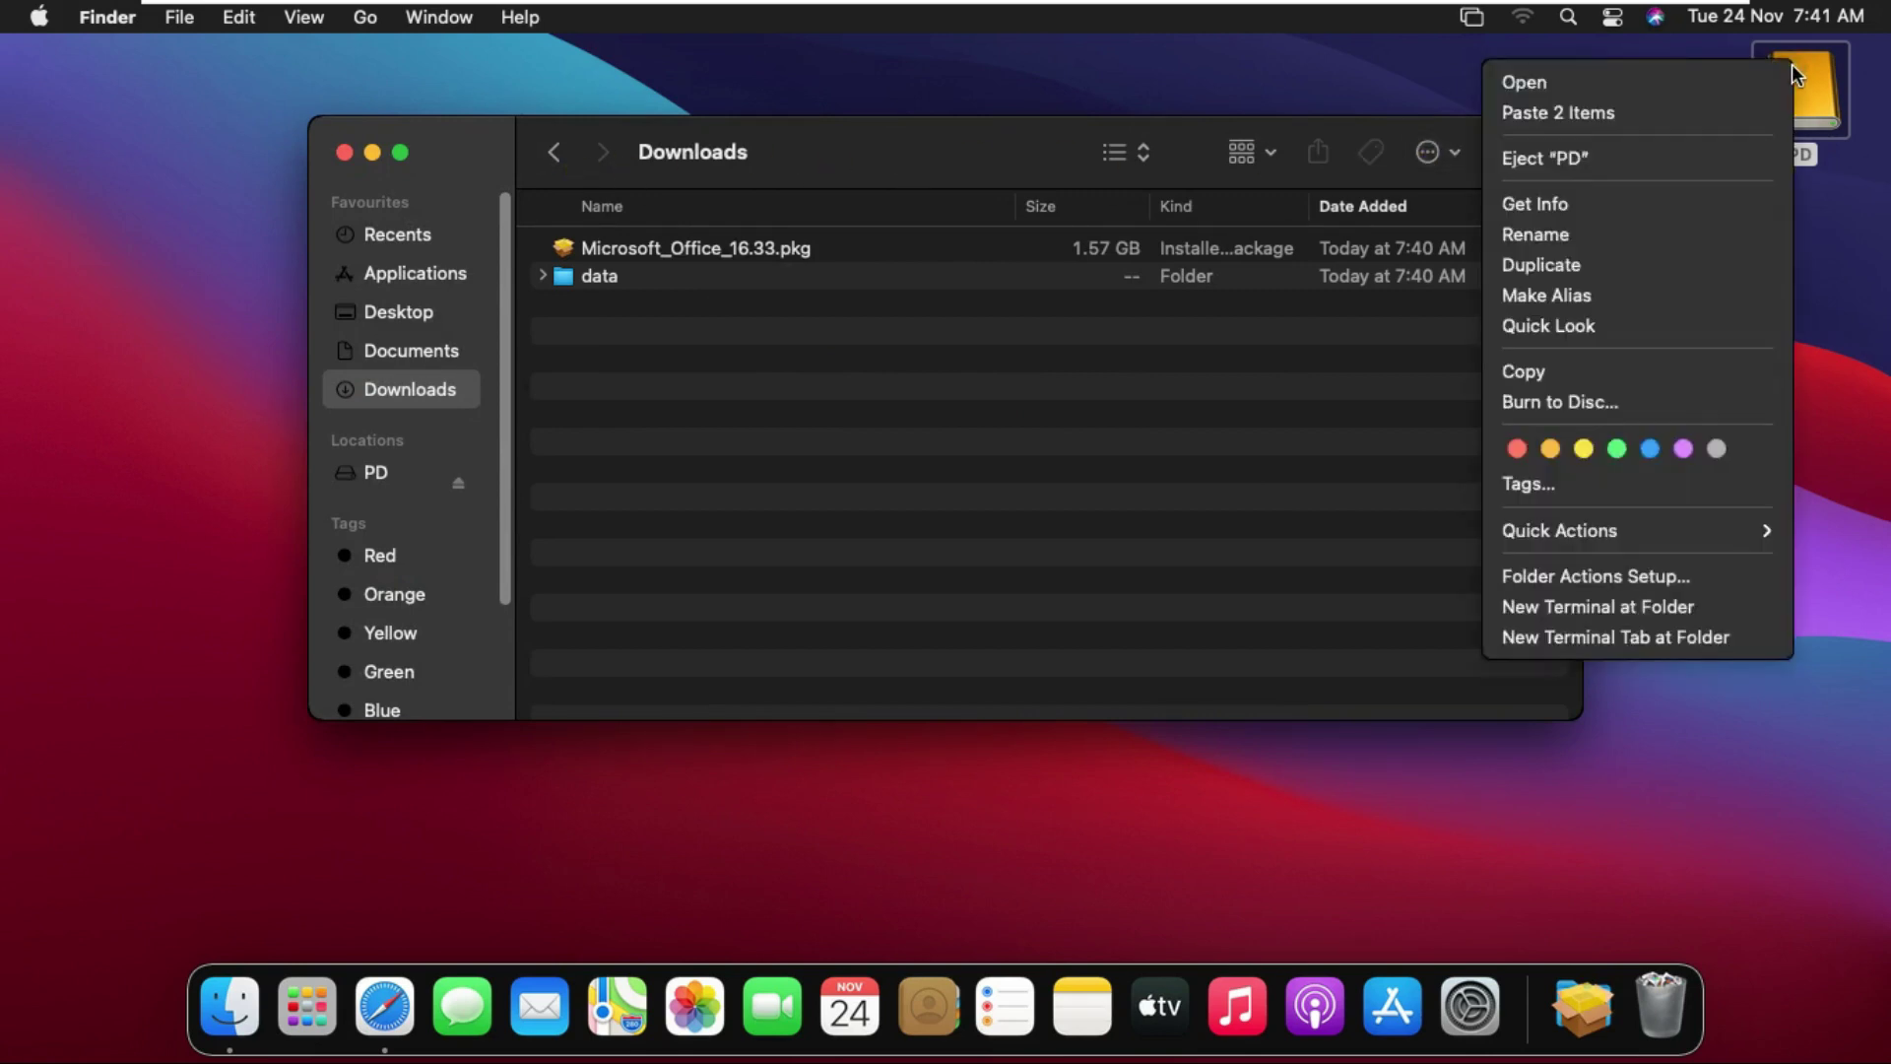
left_click(1597, 163)
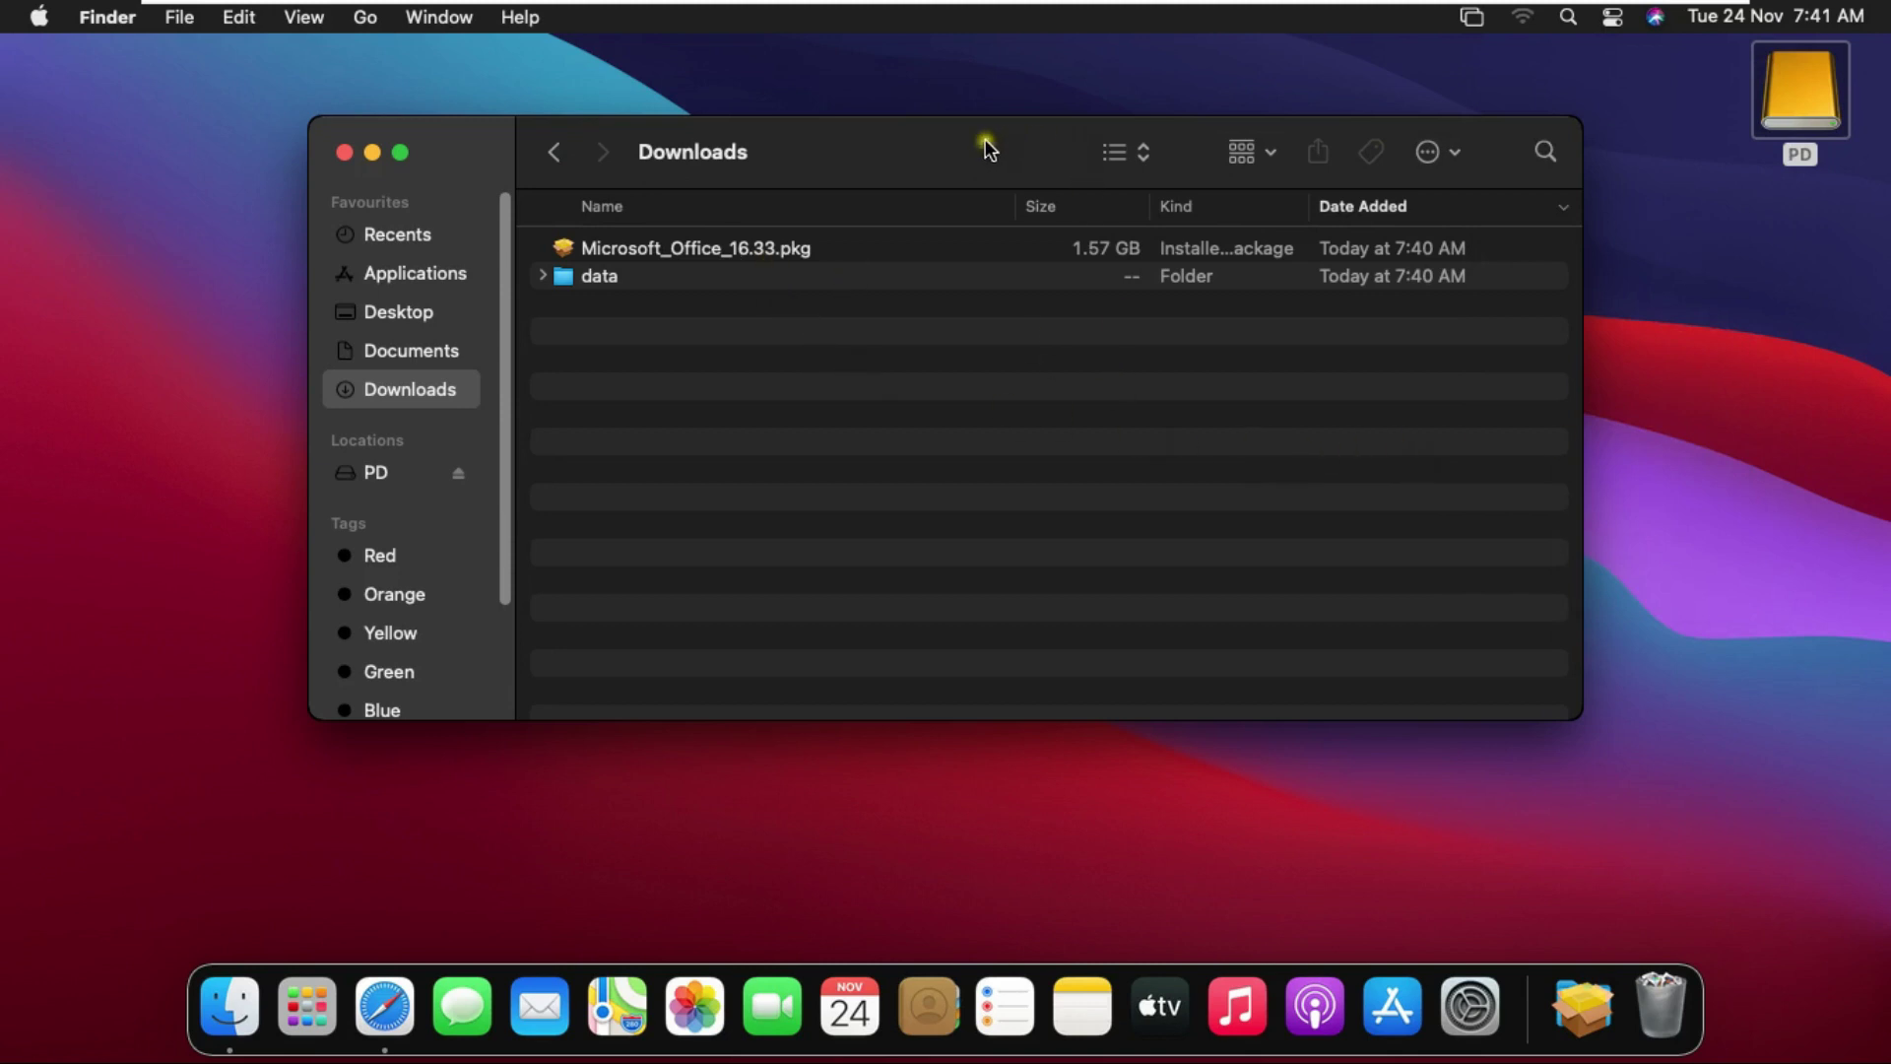
left_click_drag(945, 141, 905, 117)
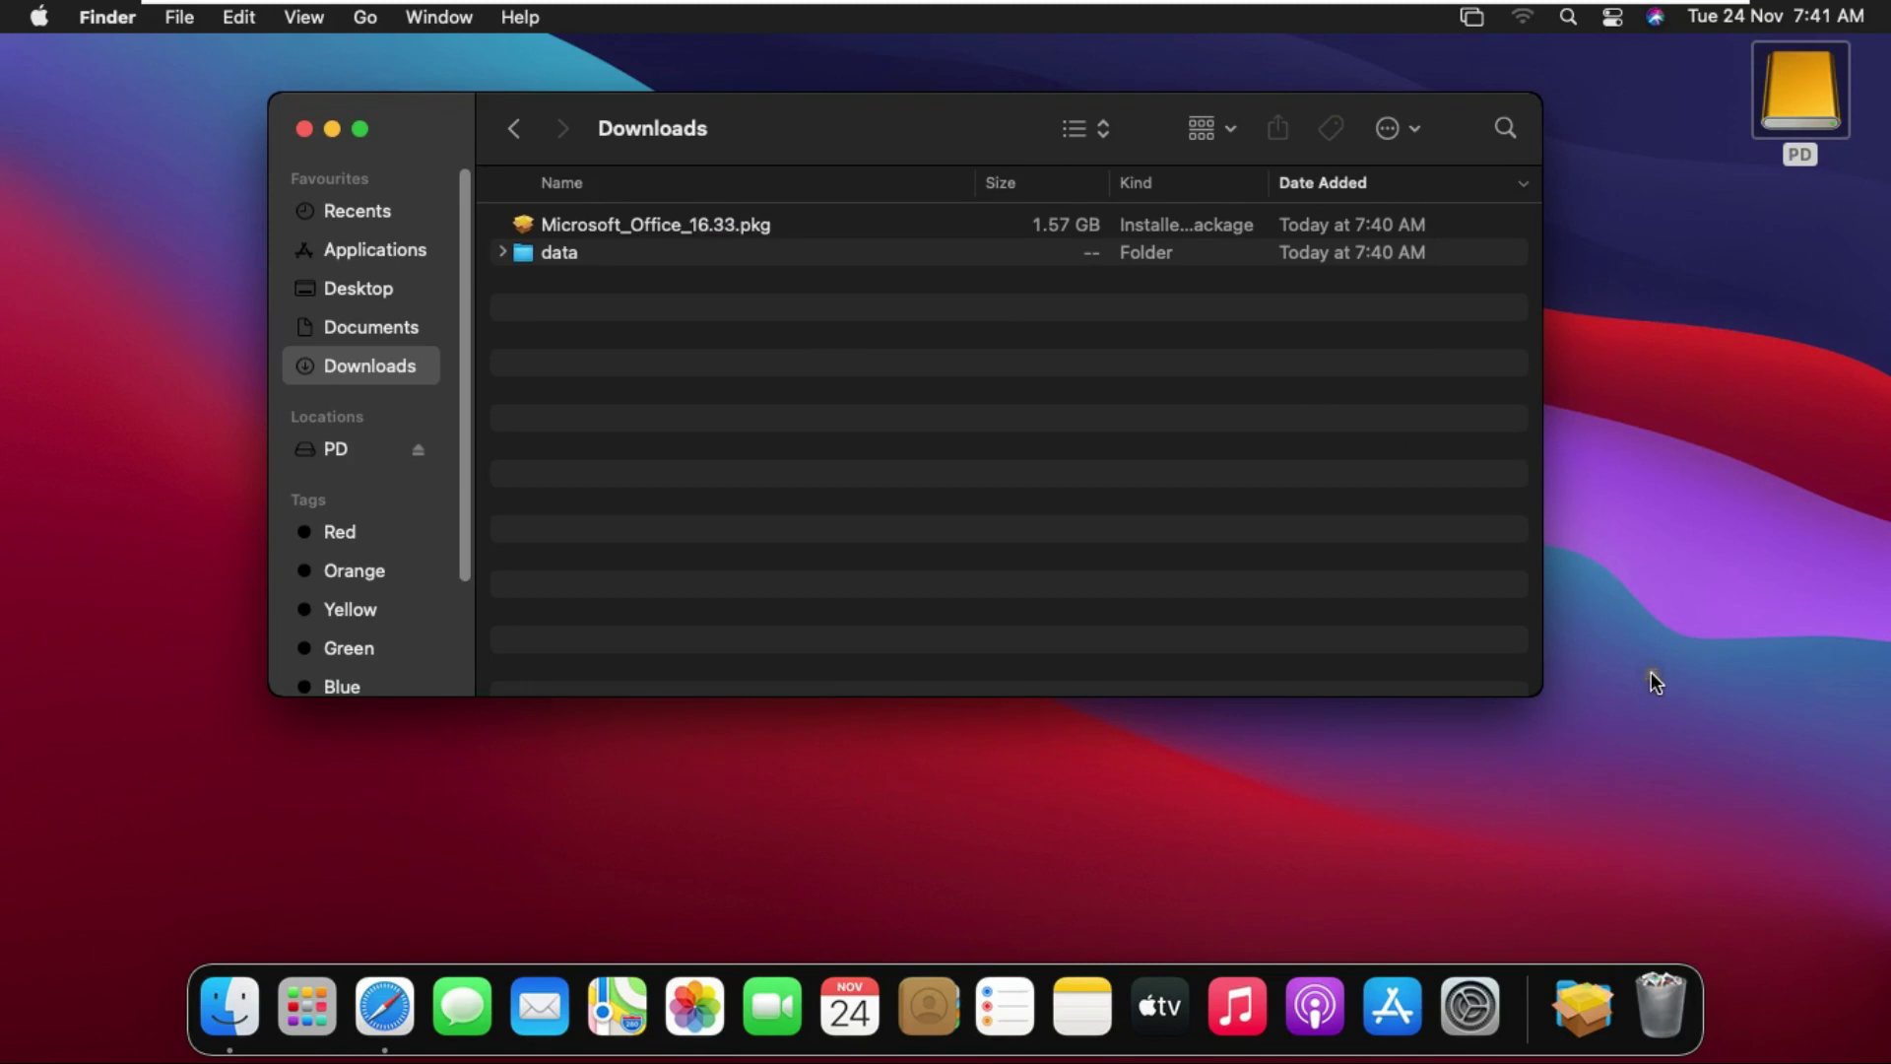
left_click(650, 232)
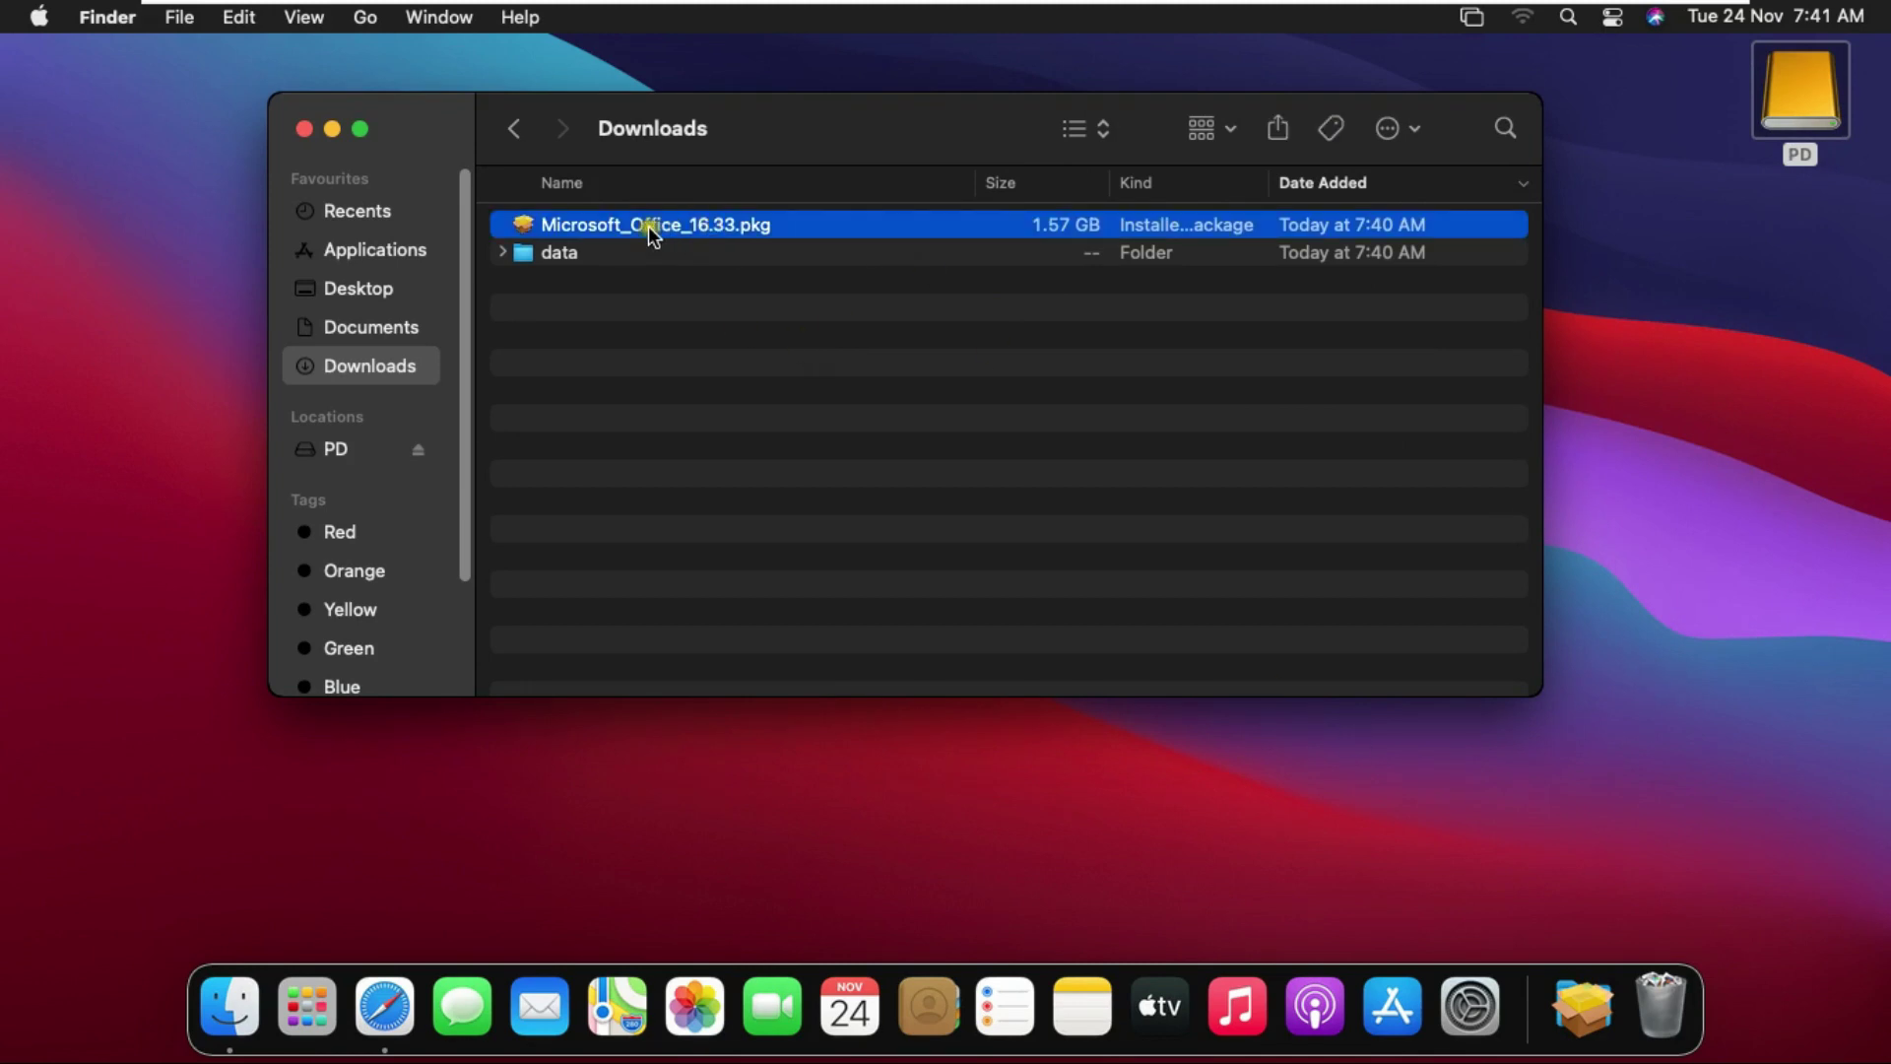
Open Microsoft_Office_16.33.pkg with Installer and close the Downloads window.
right_click(700, 223)
mouse_move(810, 272)
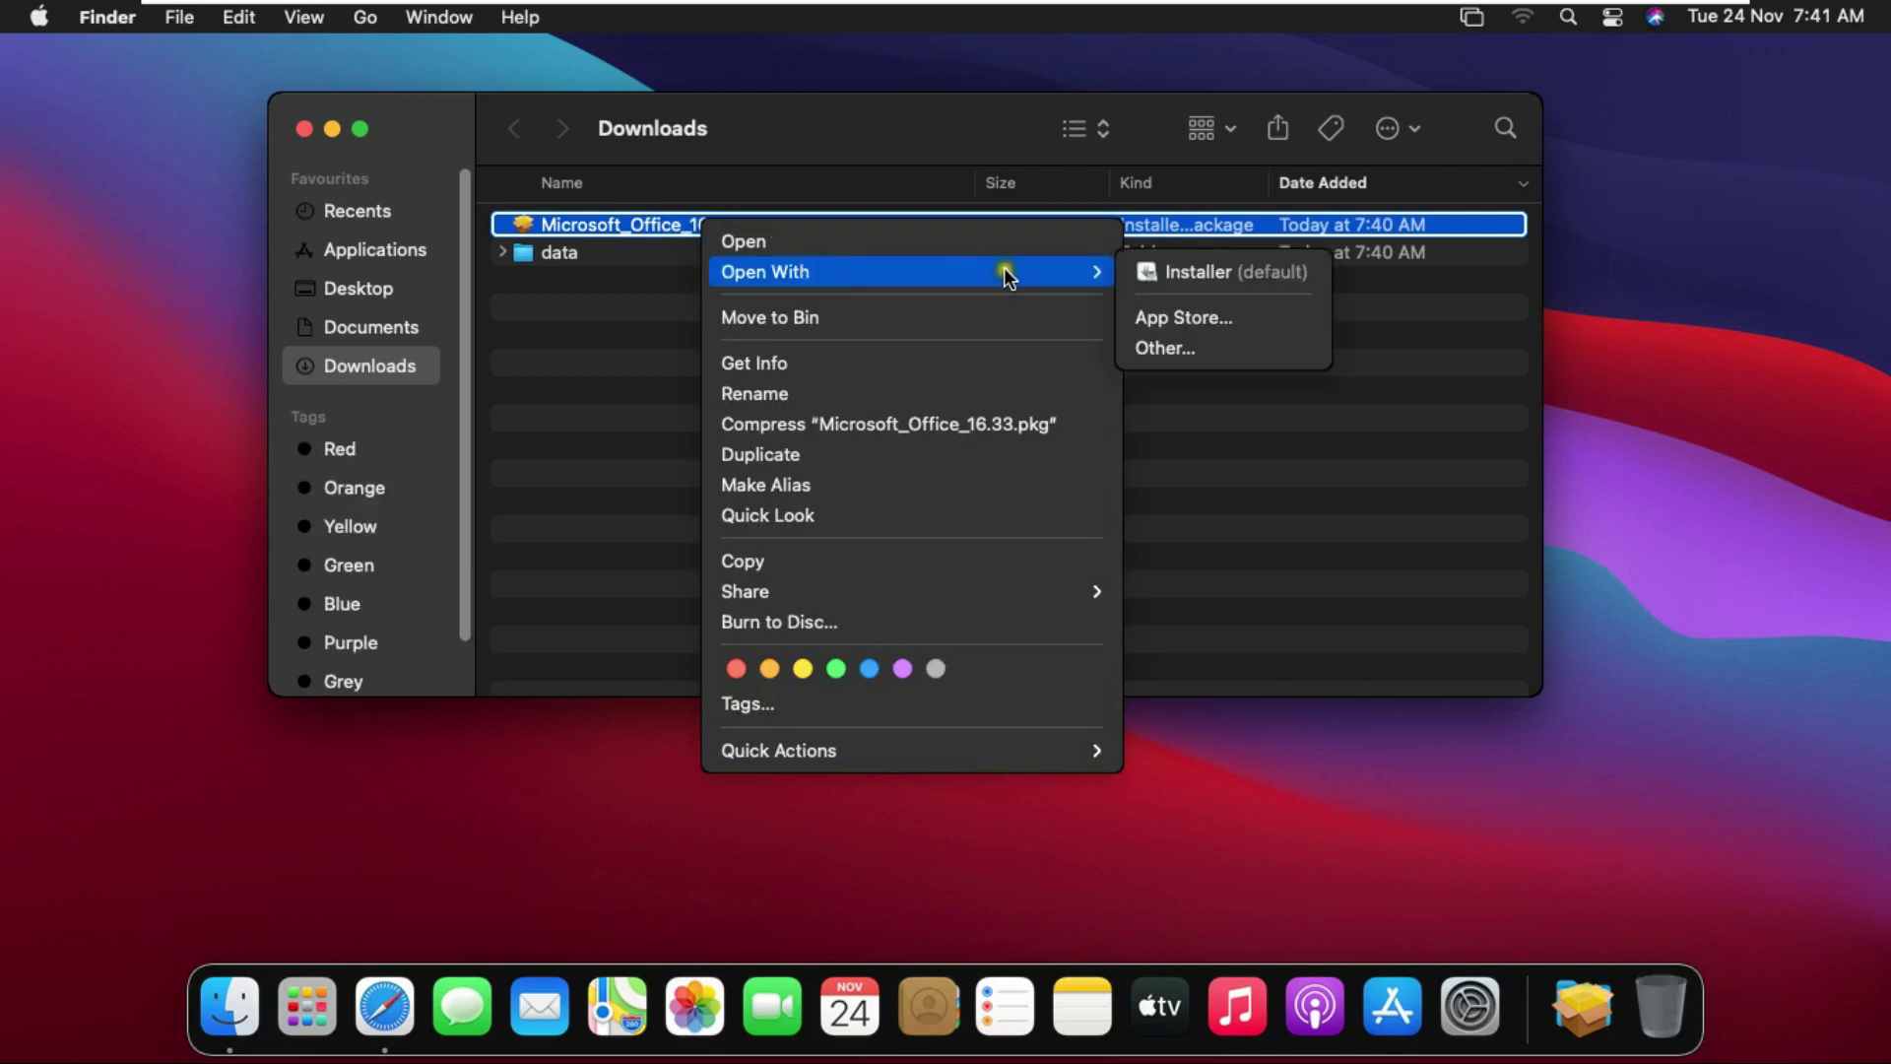
left_click(1246, 269)
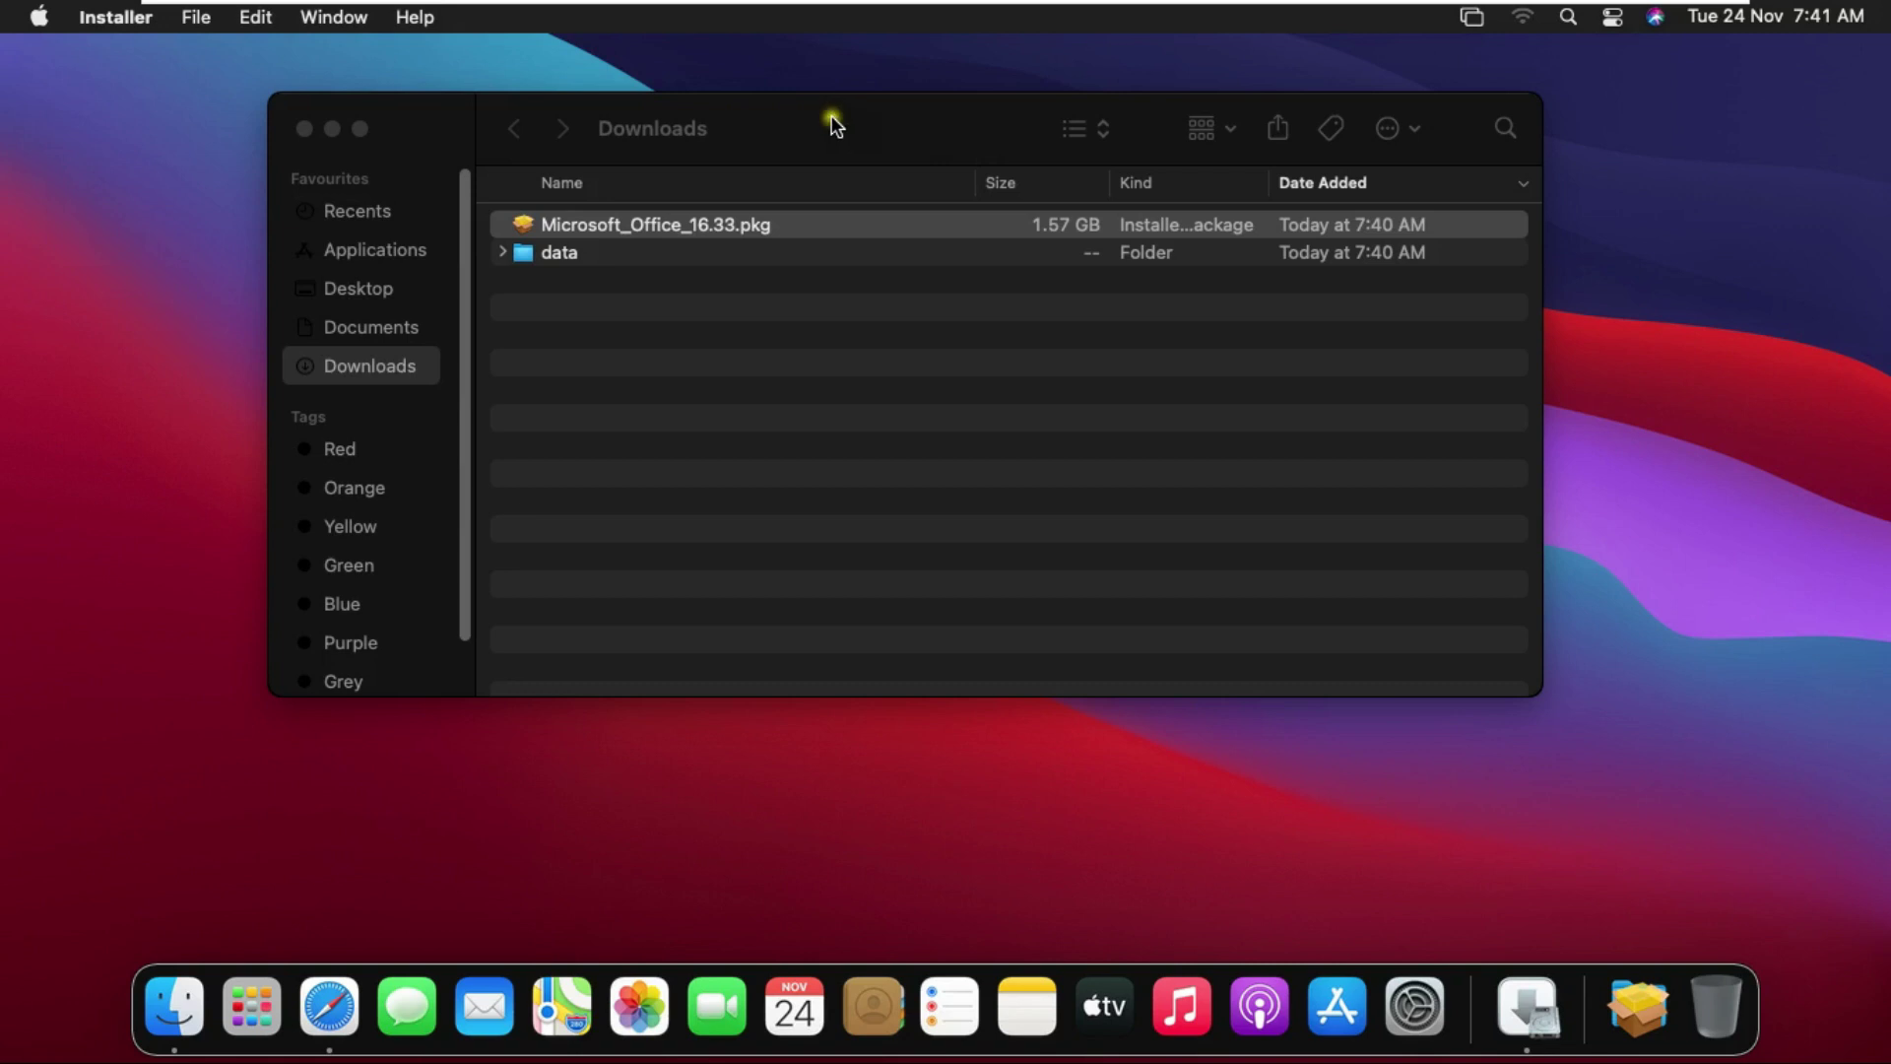
left_click(306, 128)
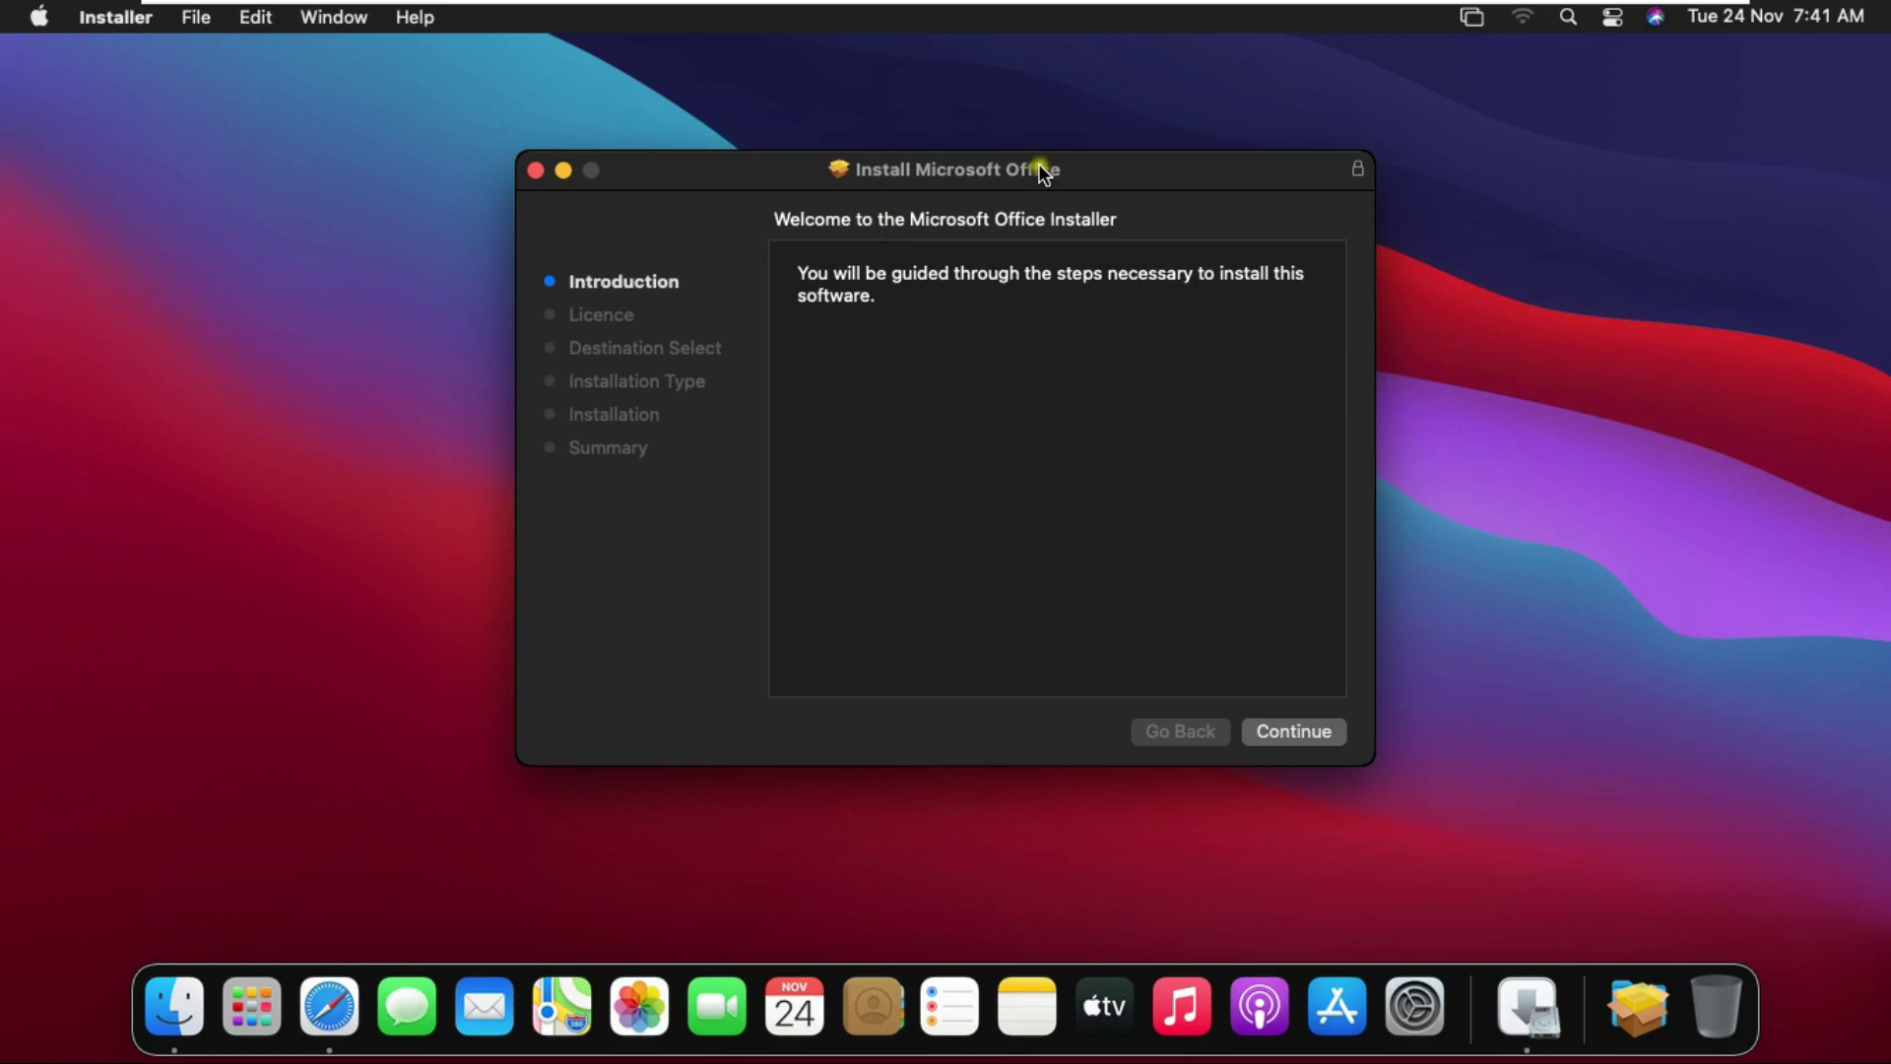
Continue past the introduction and licence text, and agree to the Microsoft Office licence.
left_click(1287, 732)
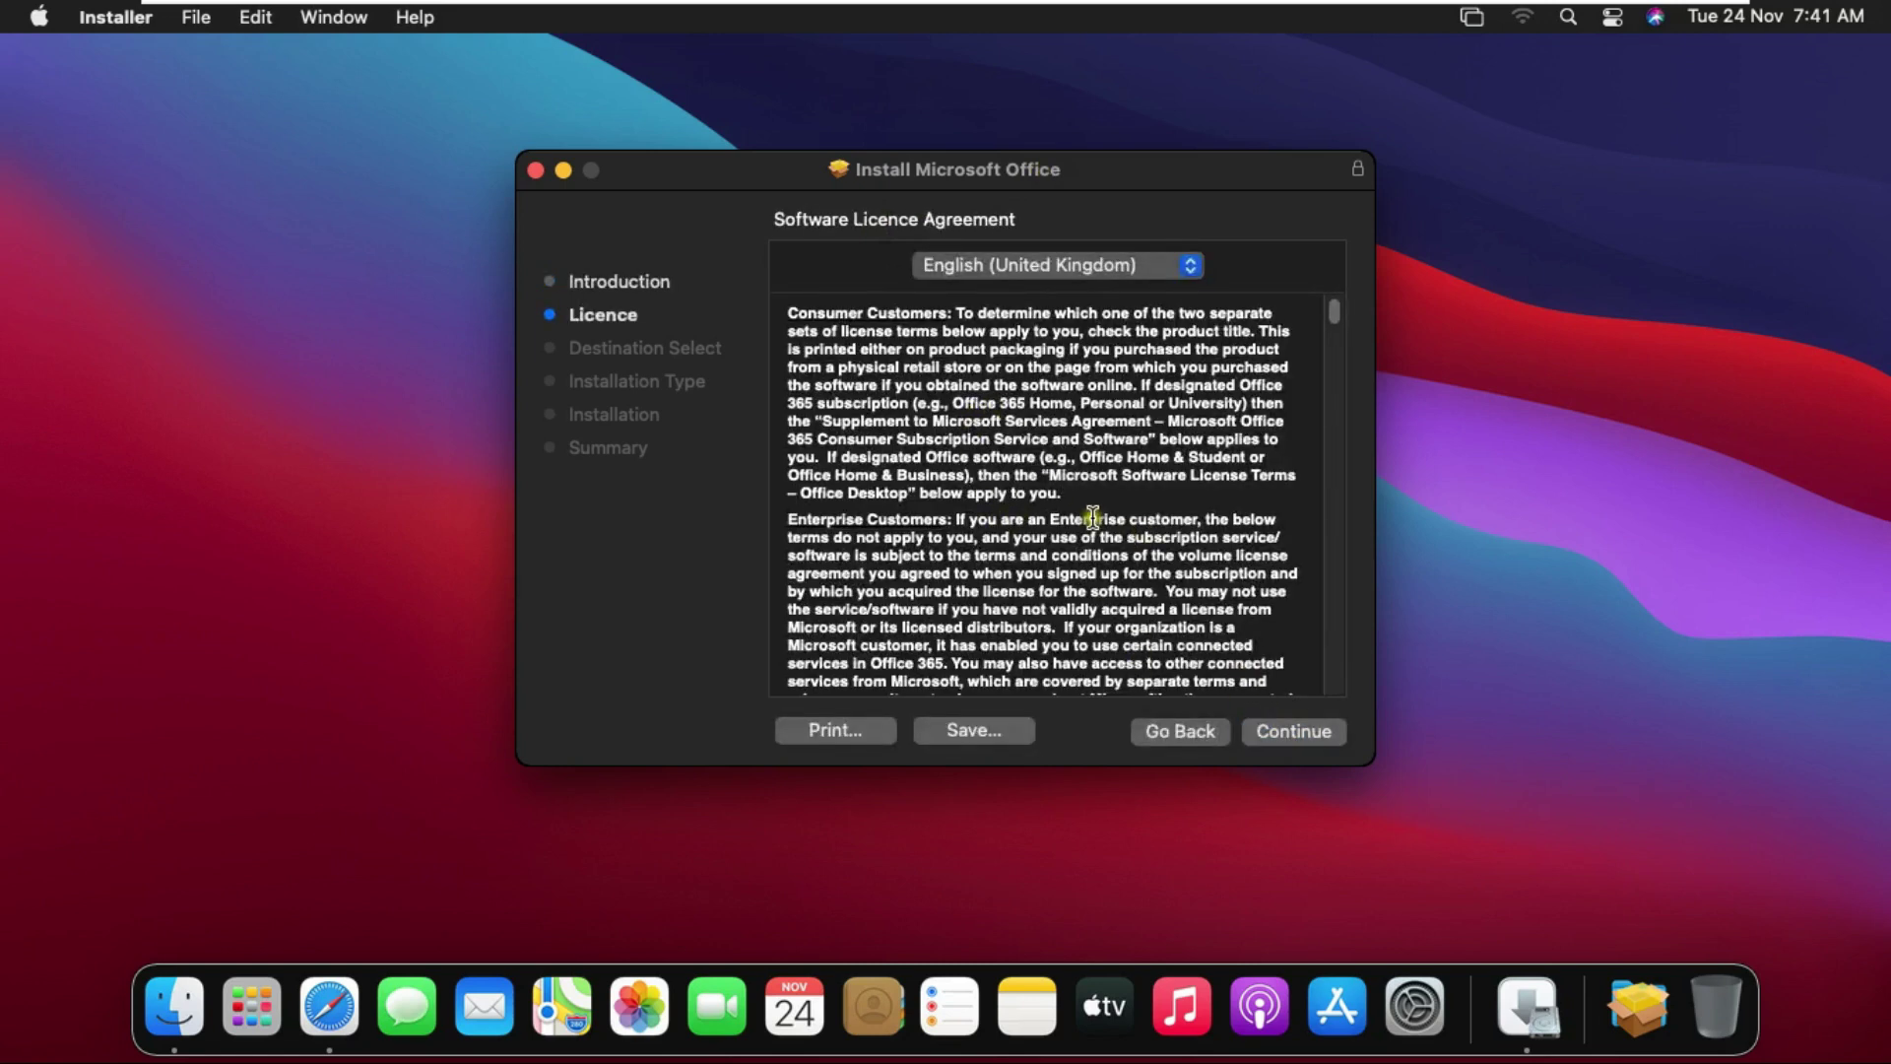
left_click(1275, 729)
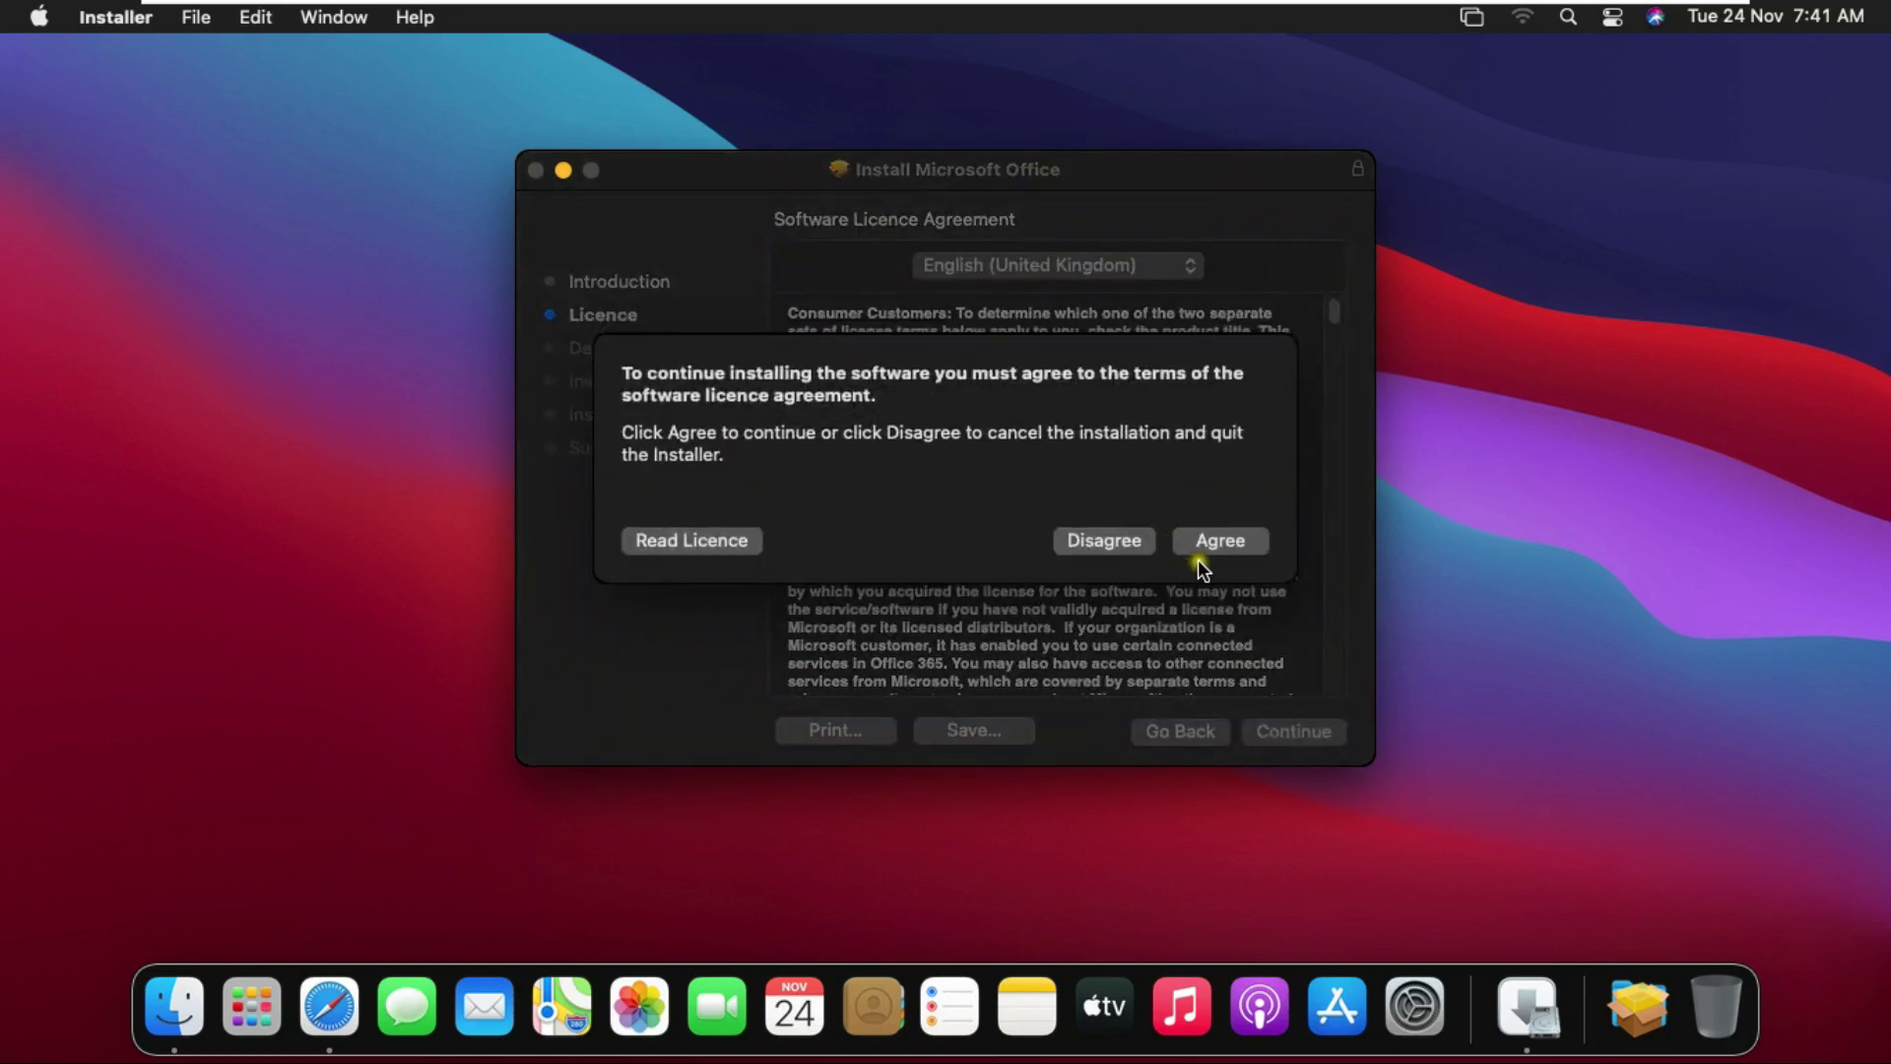
left_click(1217, 547)
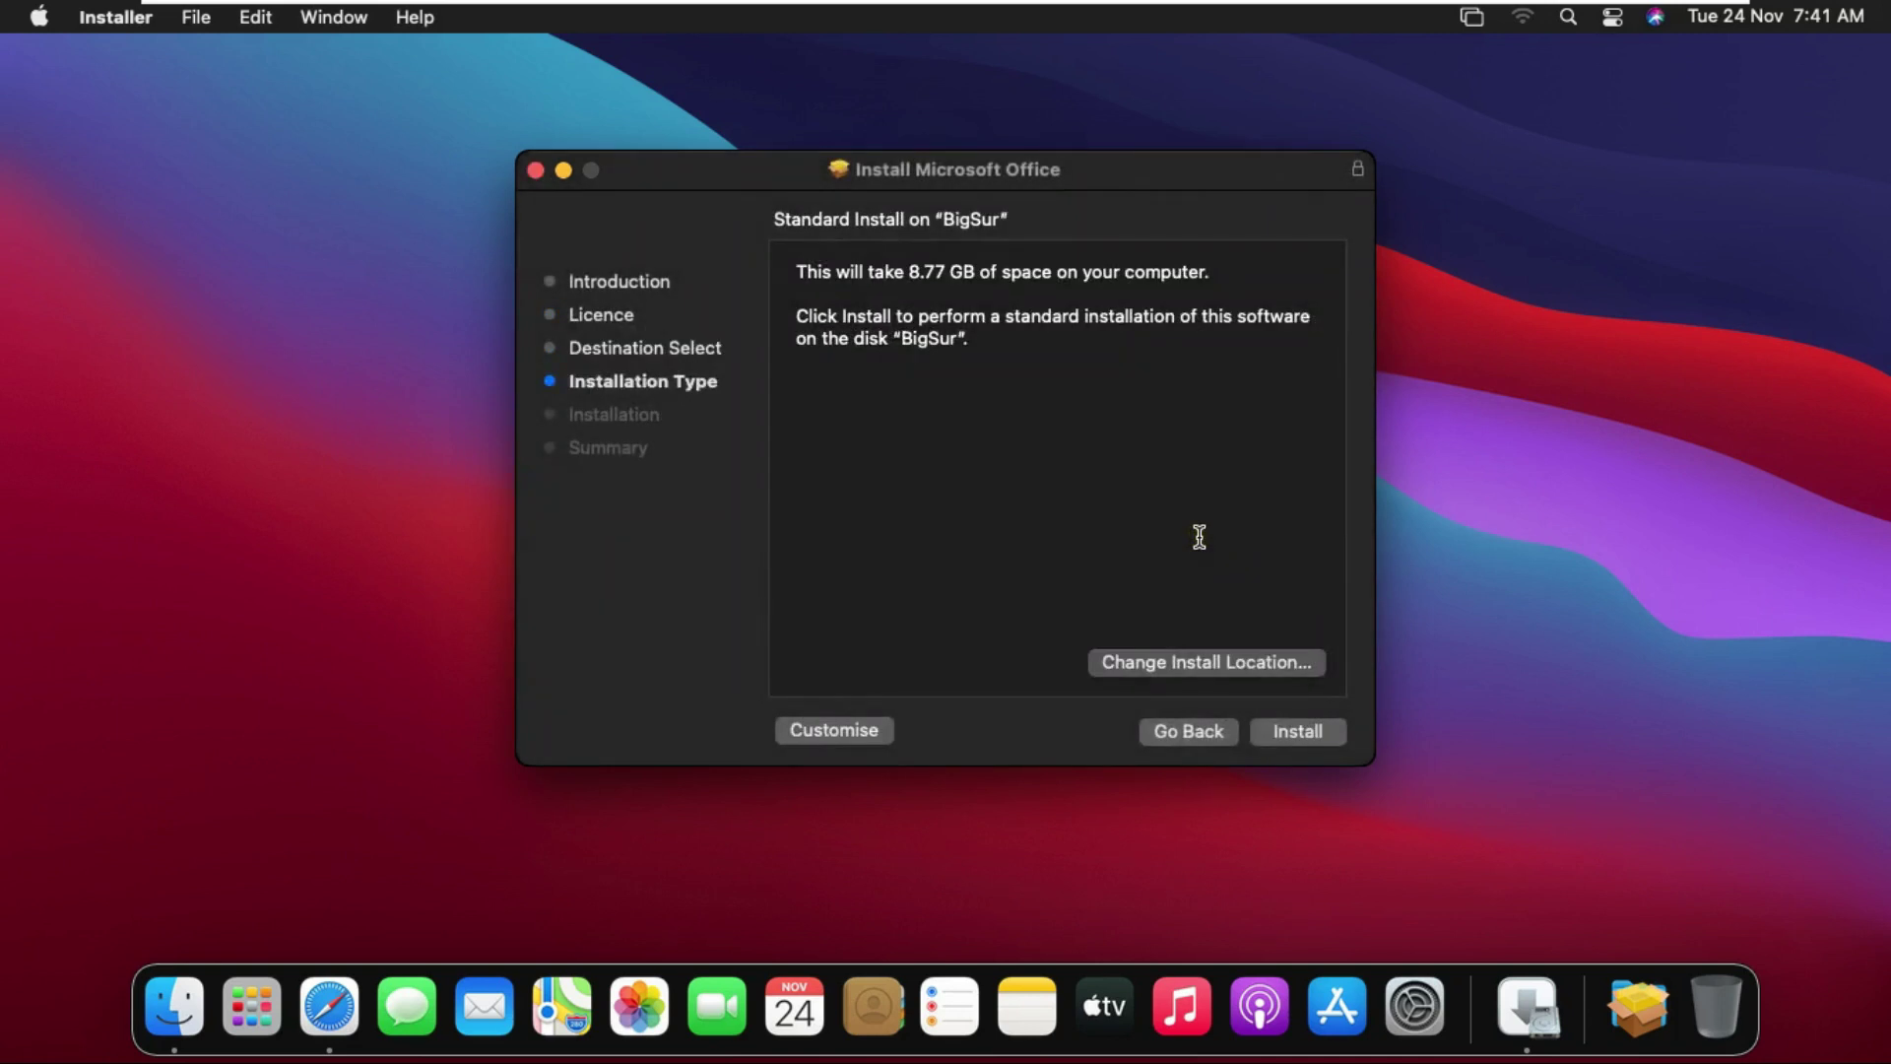
Start the Standard Install on BigSur and authorise it with the administrator password.
left_click(1290, 728)
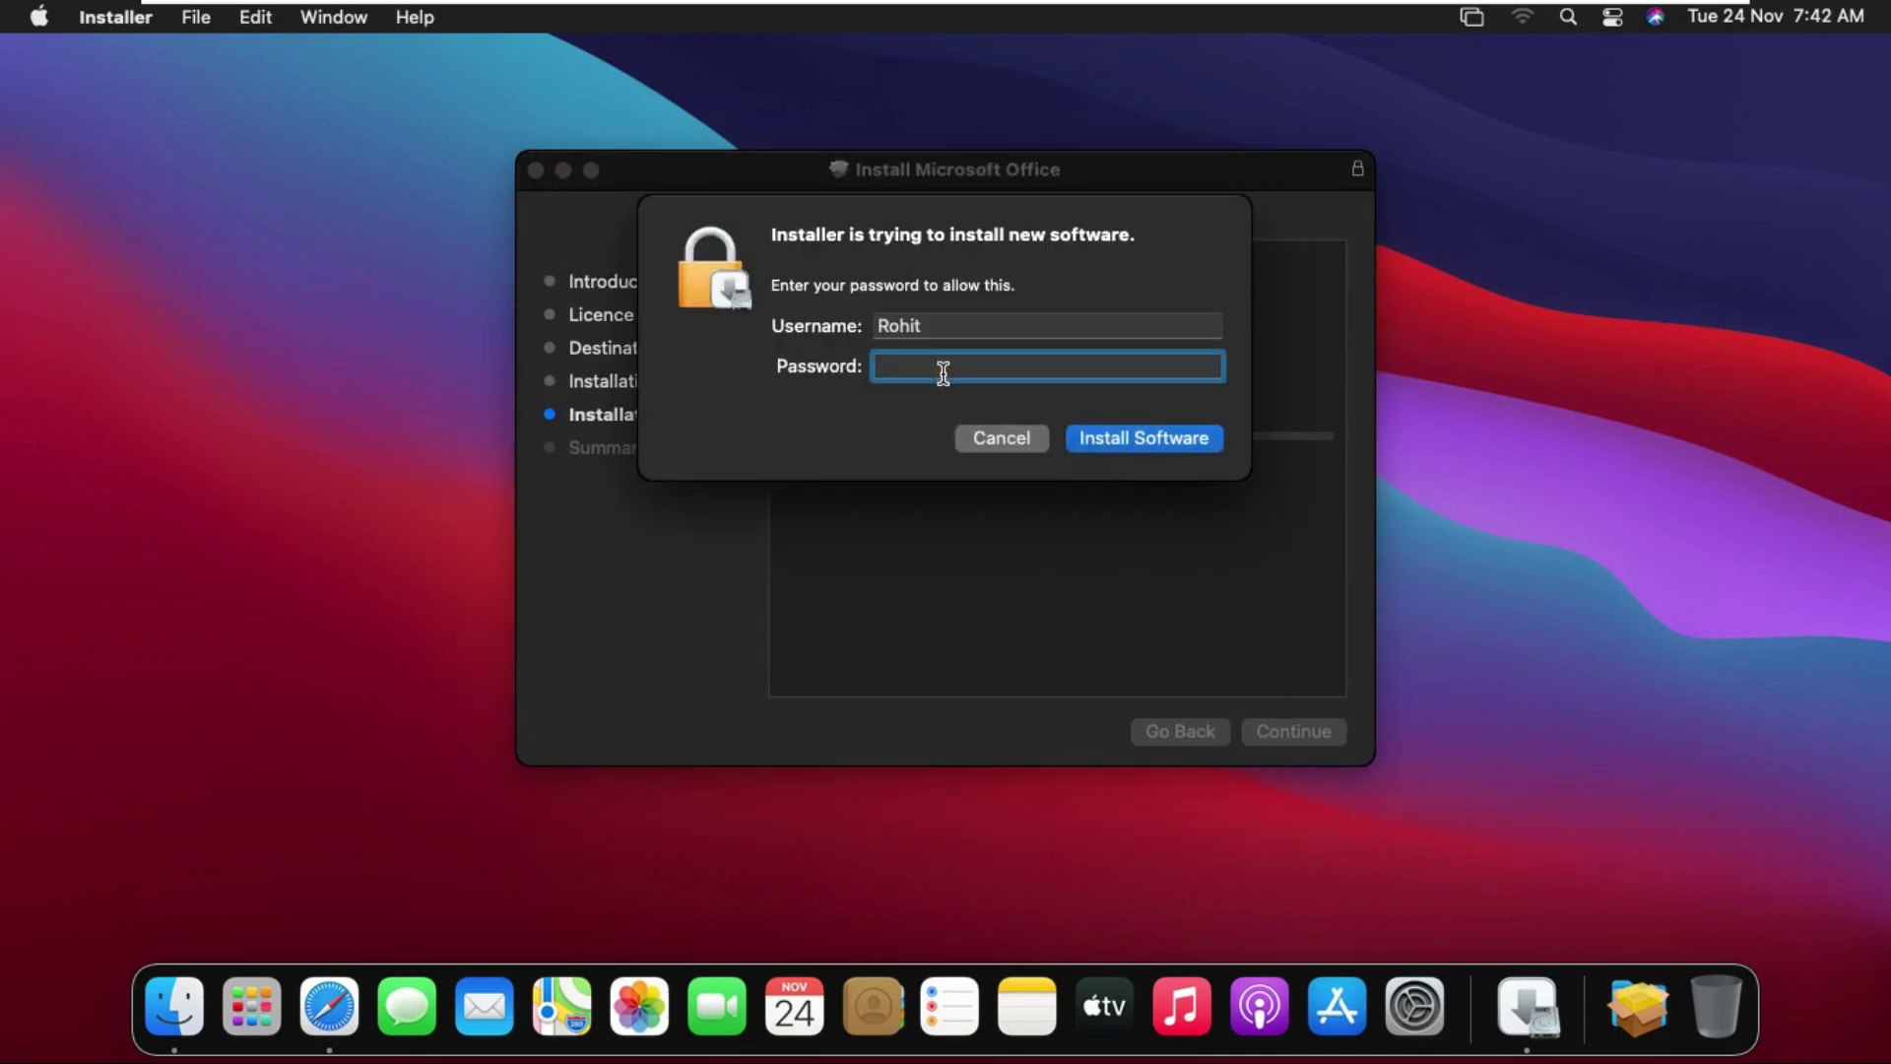
type("•••••")
type("••")
left_click(1150, 440)
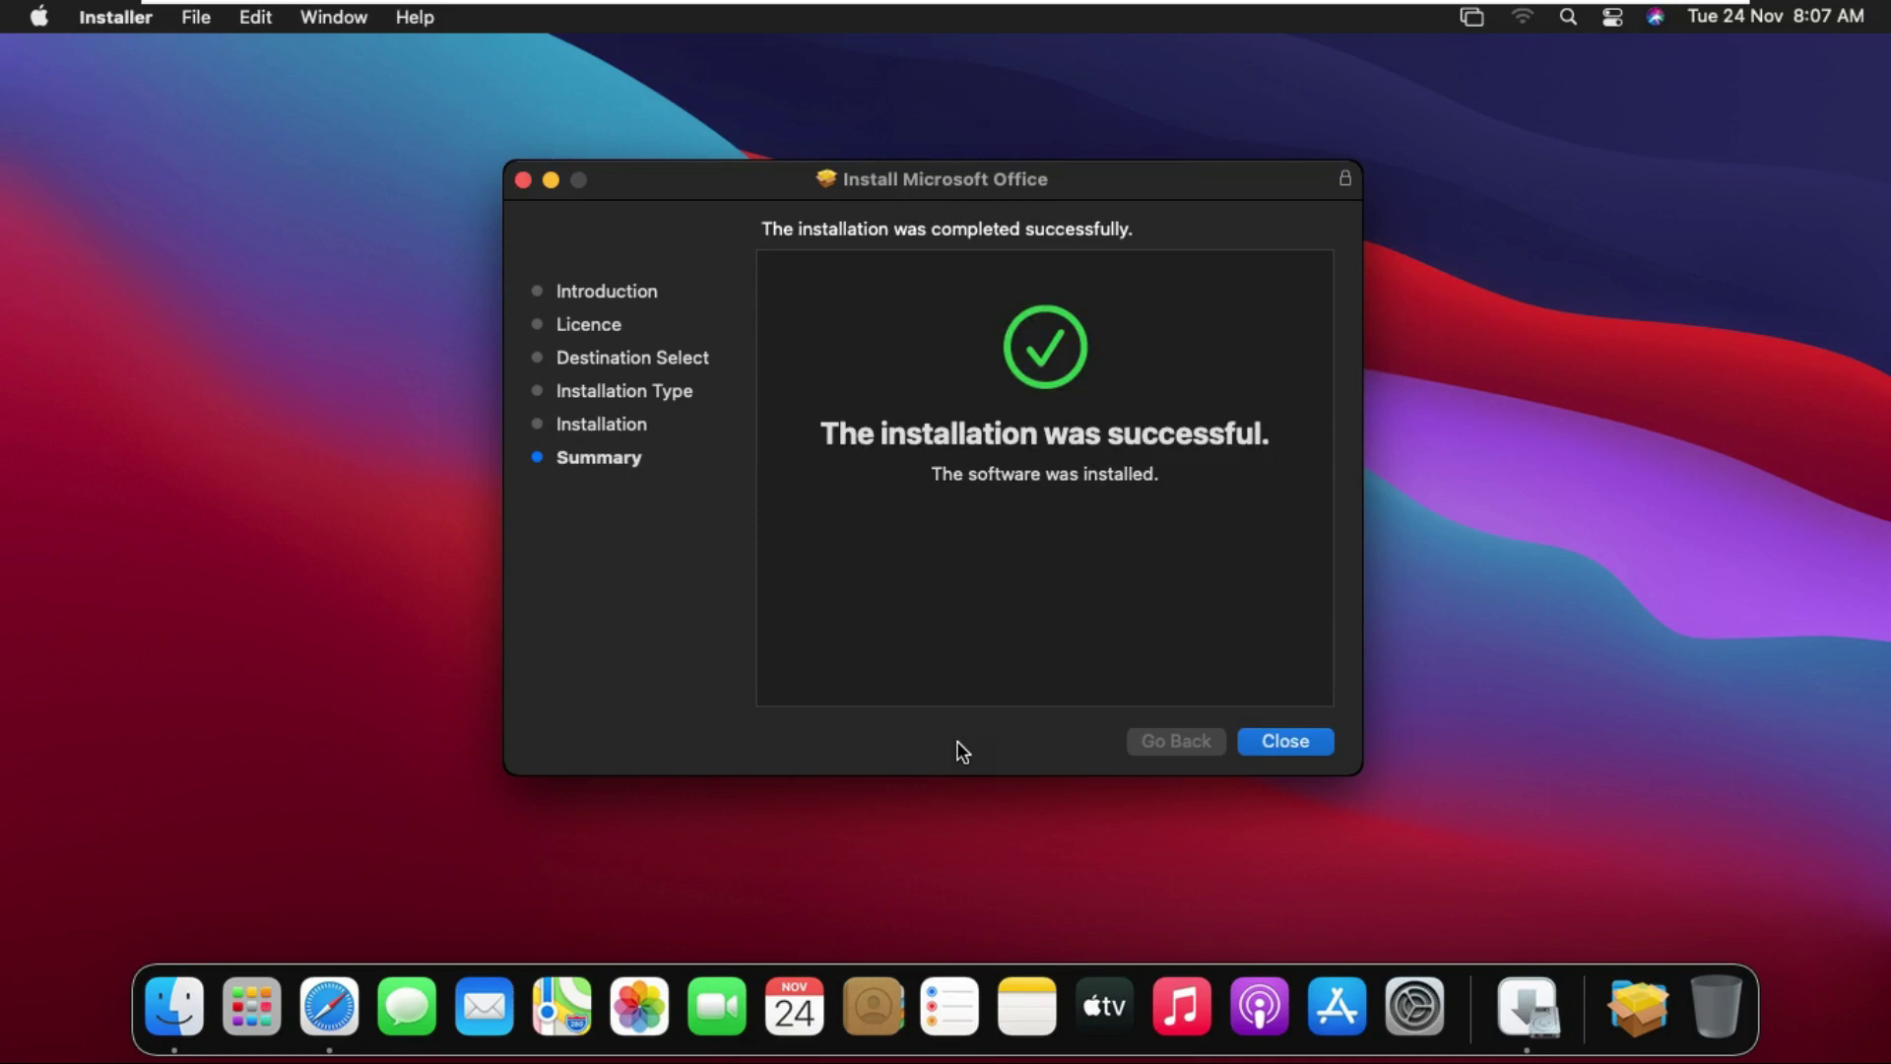
Close the finished installer and move the Office installer package to the Bin.
left_click(1293, 754)
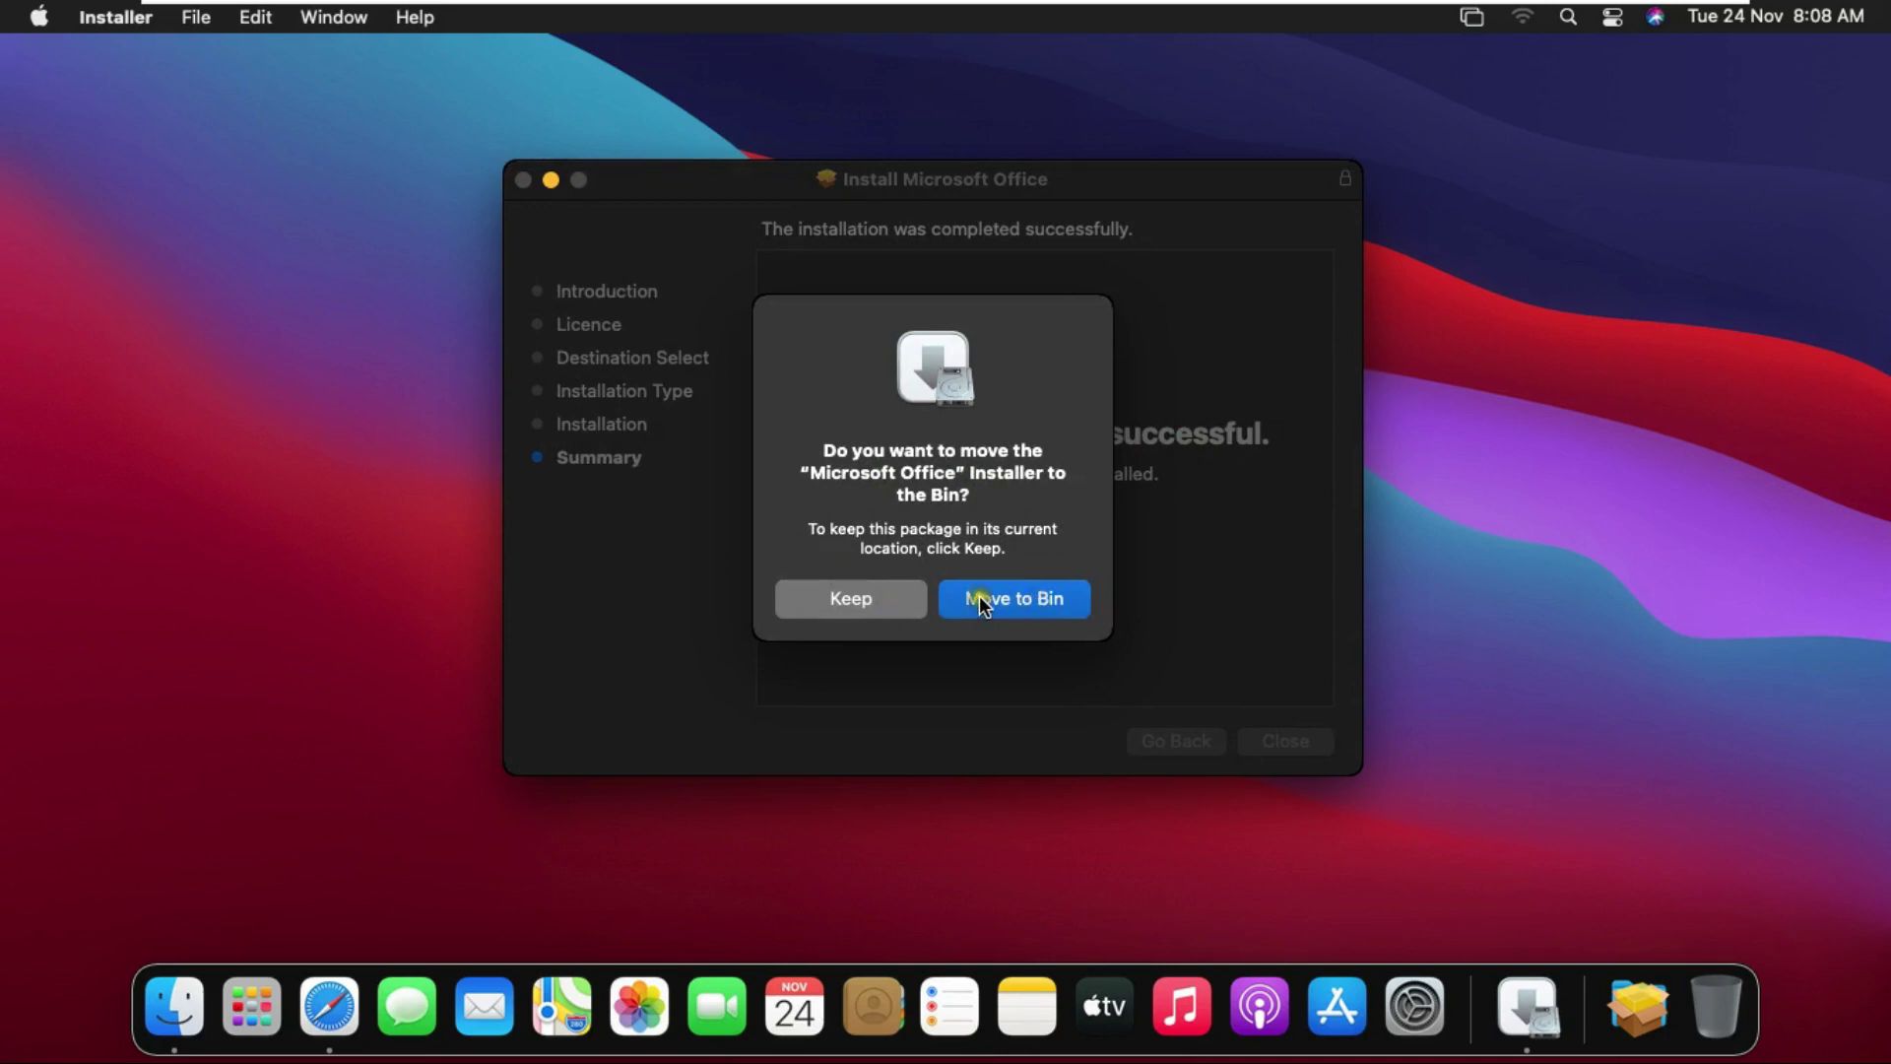
left_click(869, 597)
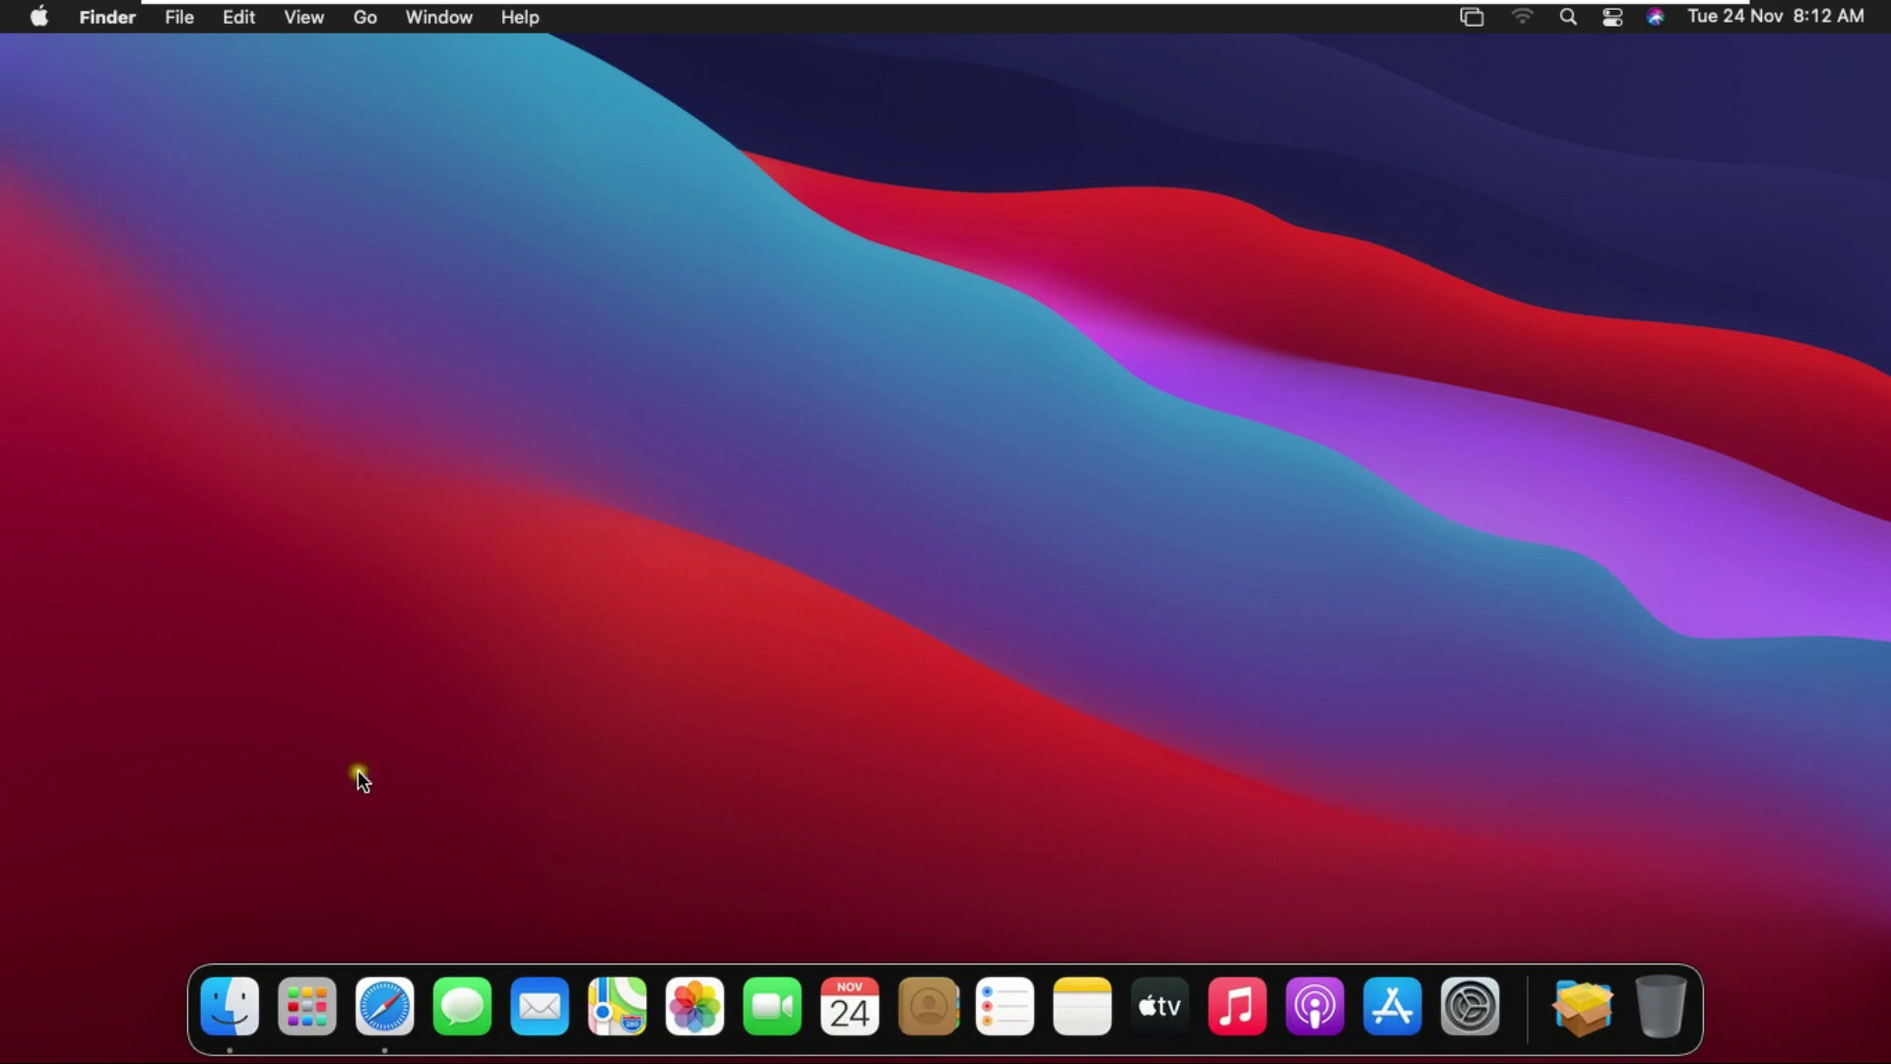
Launch Microsoft Excel from the second page of Launchpad.
left_click(303, 1011)
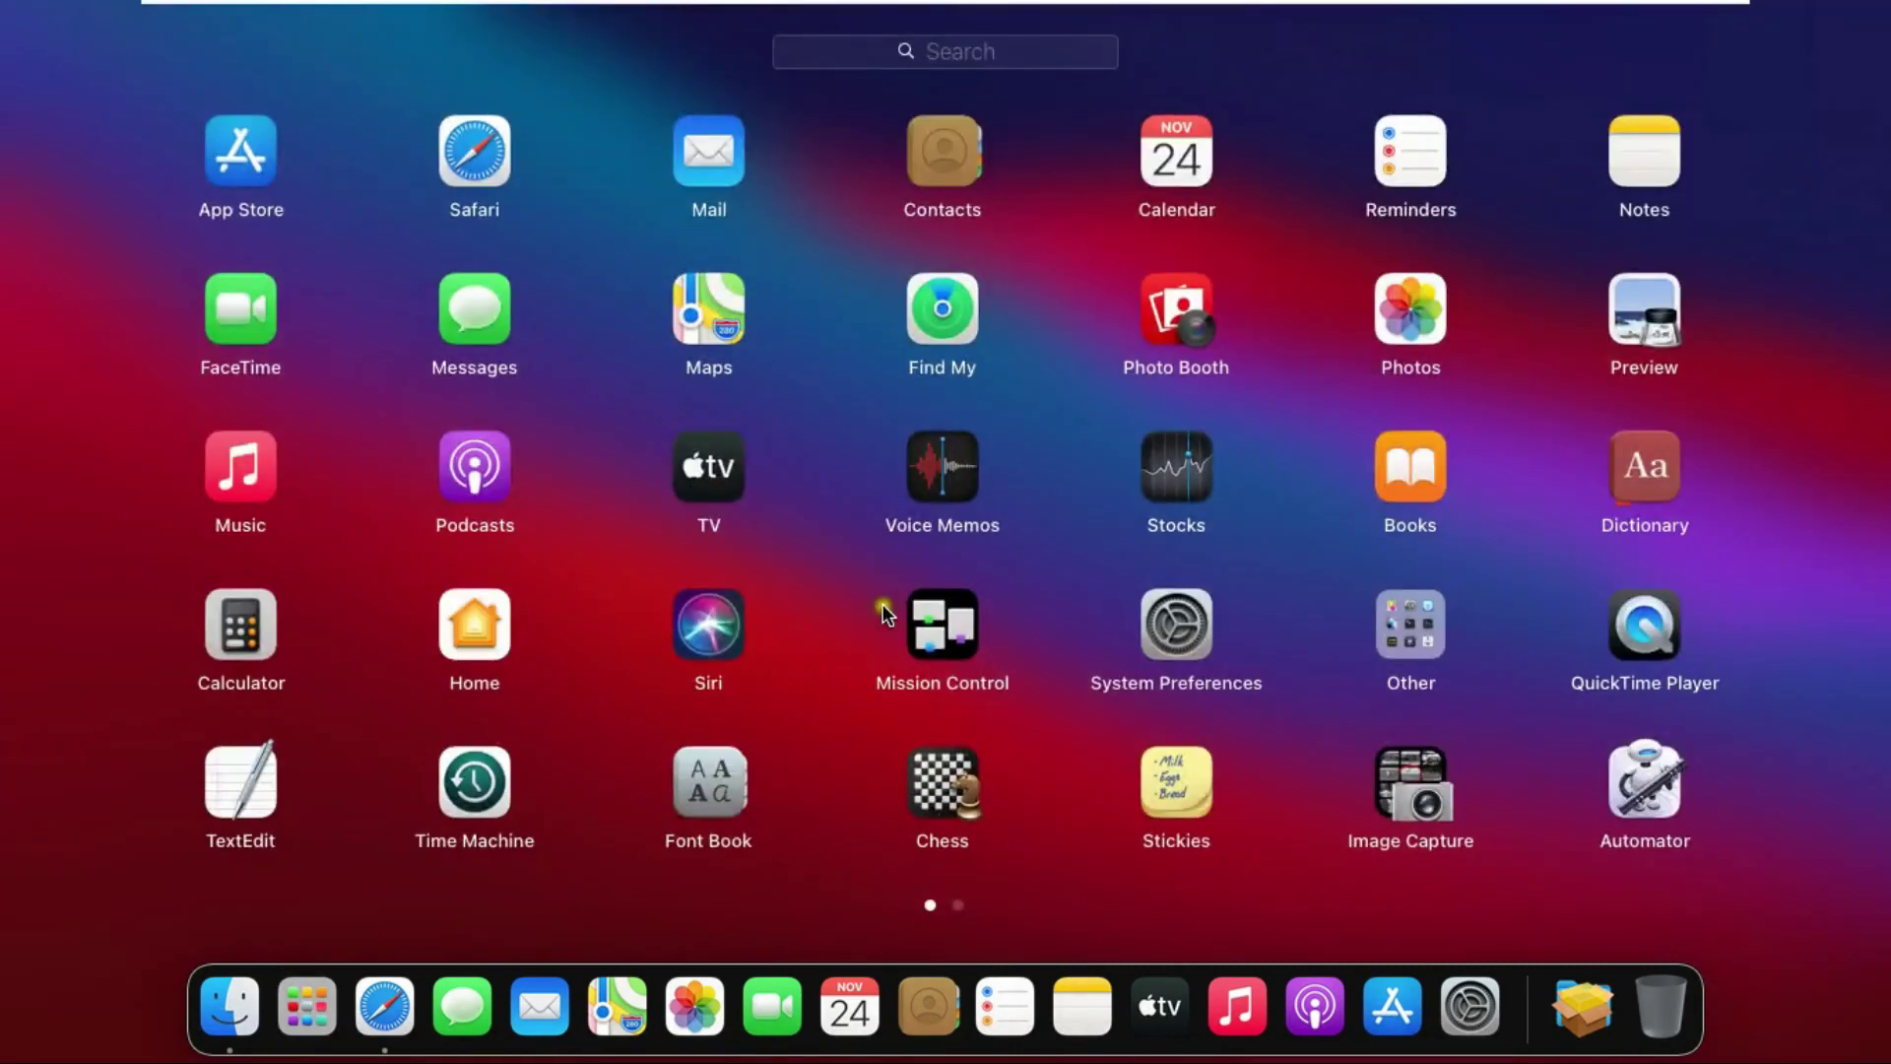
left_click(958, 905)
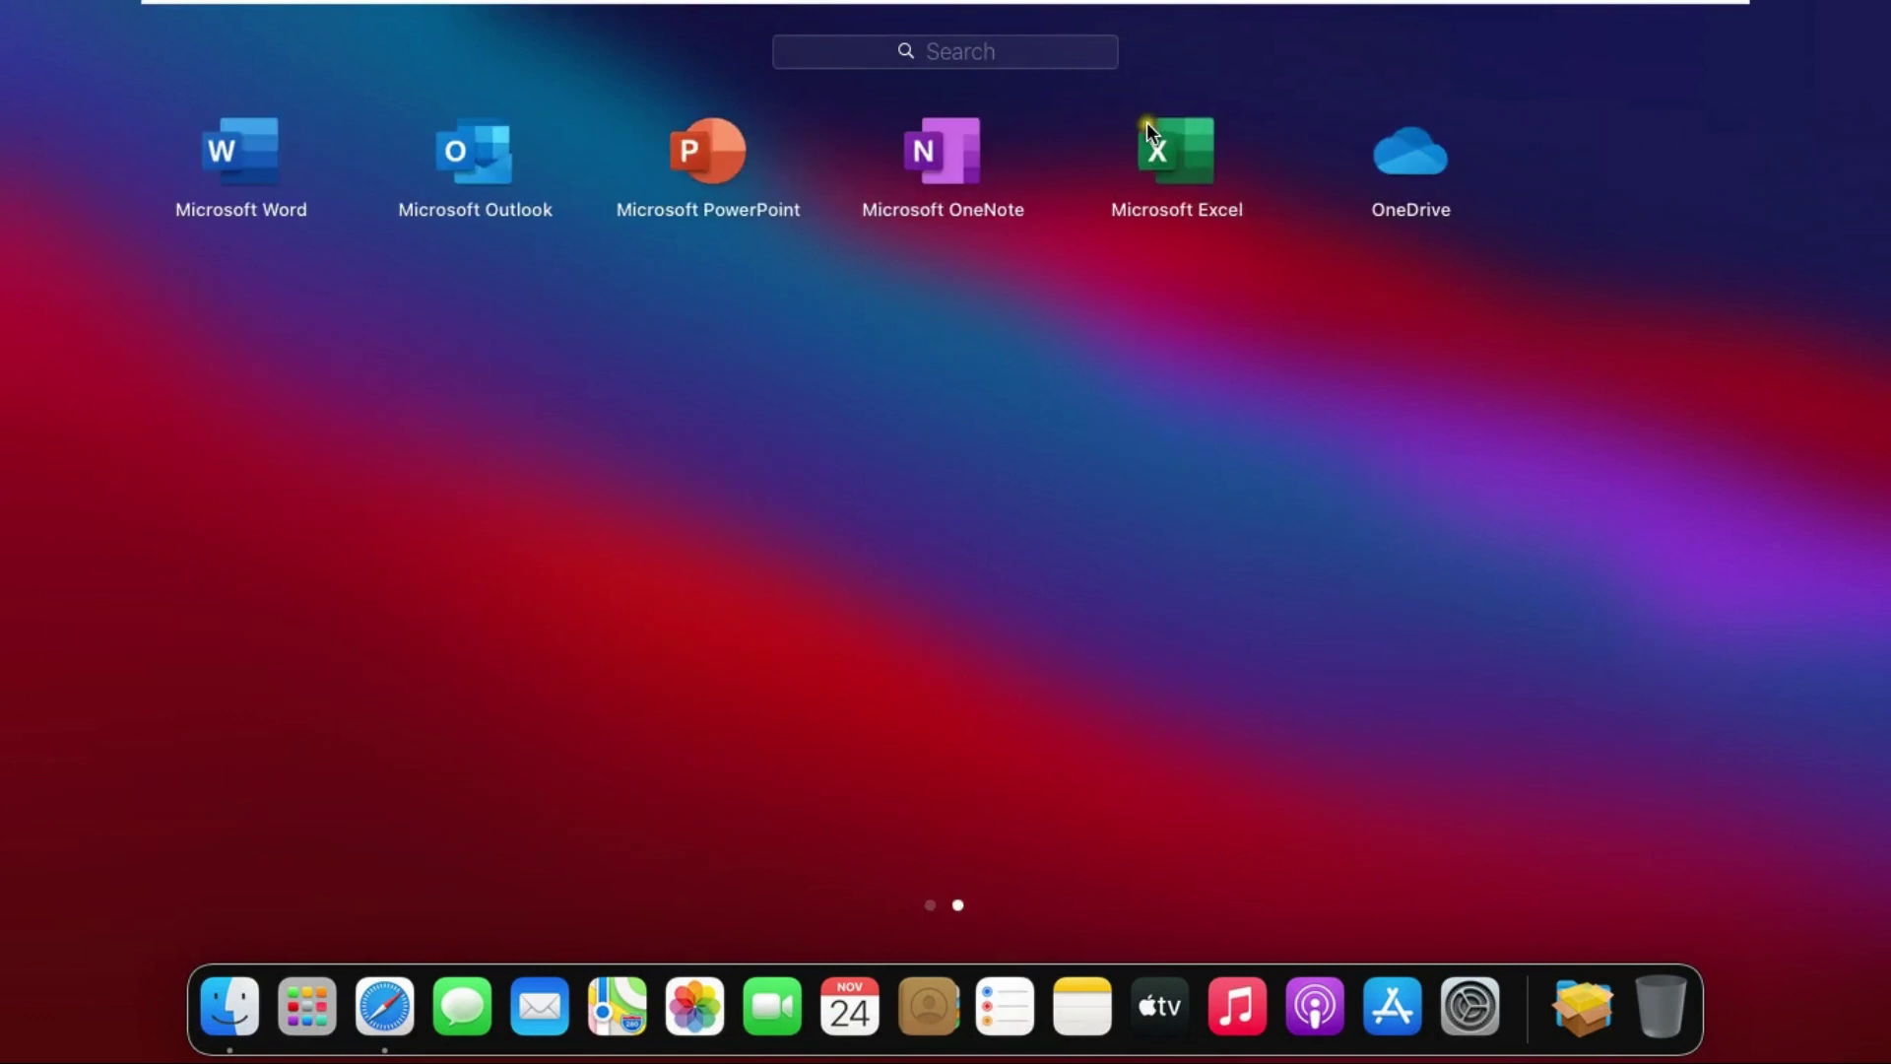
left_click(1172, 150)
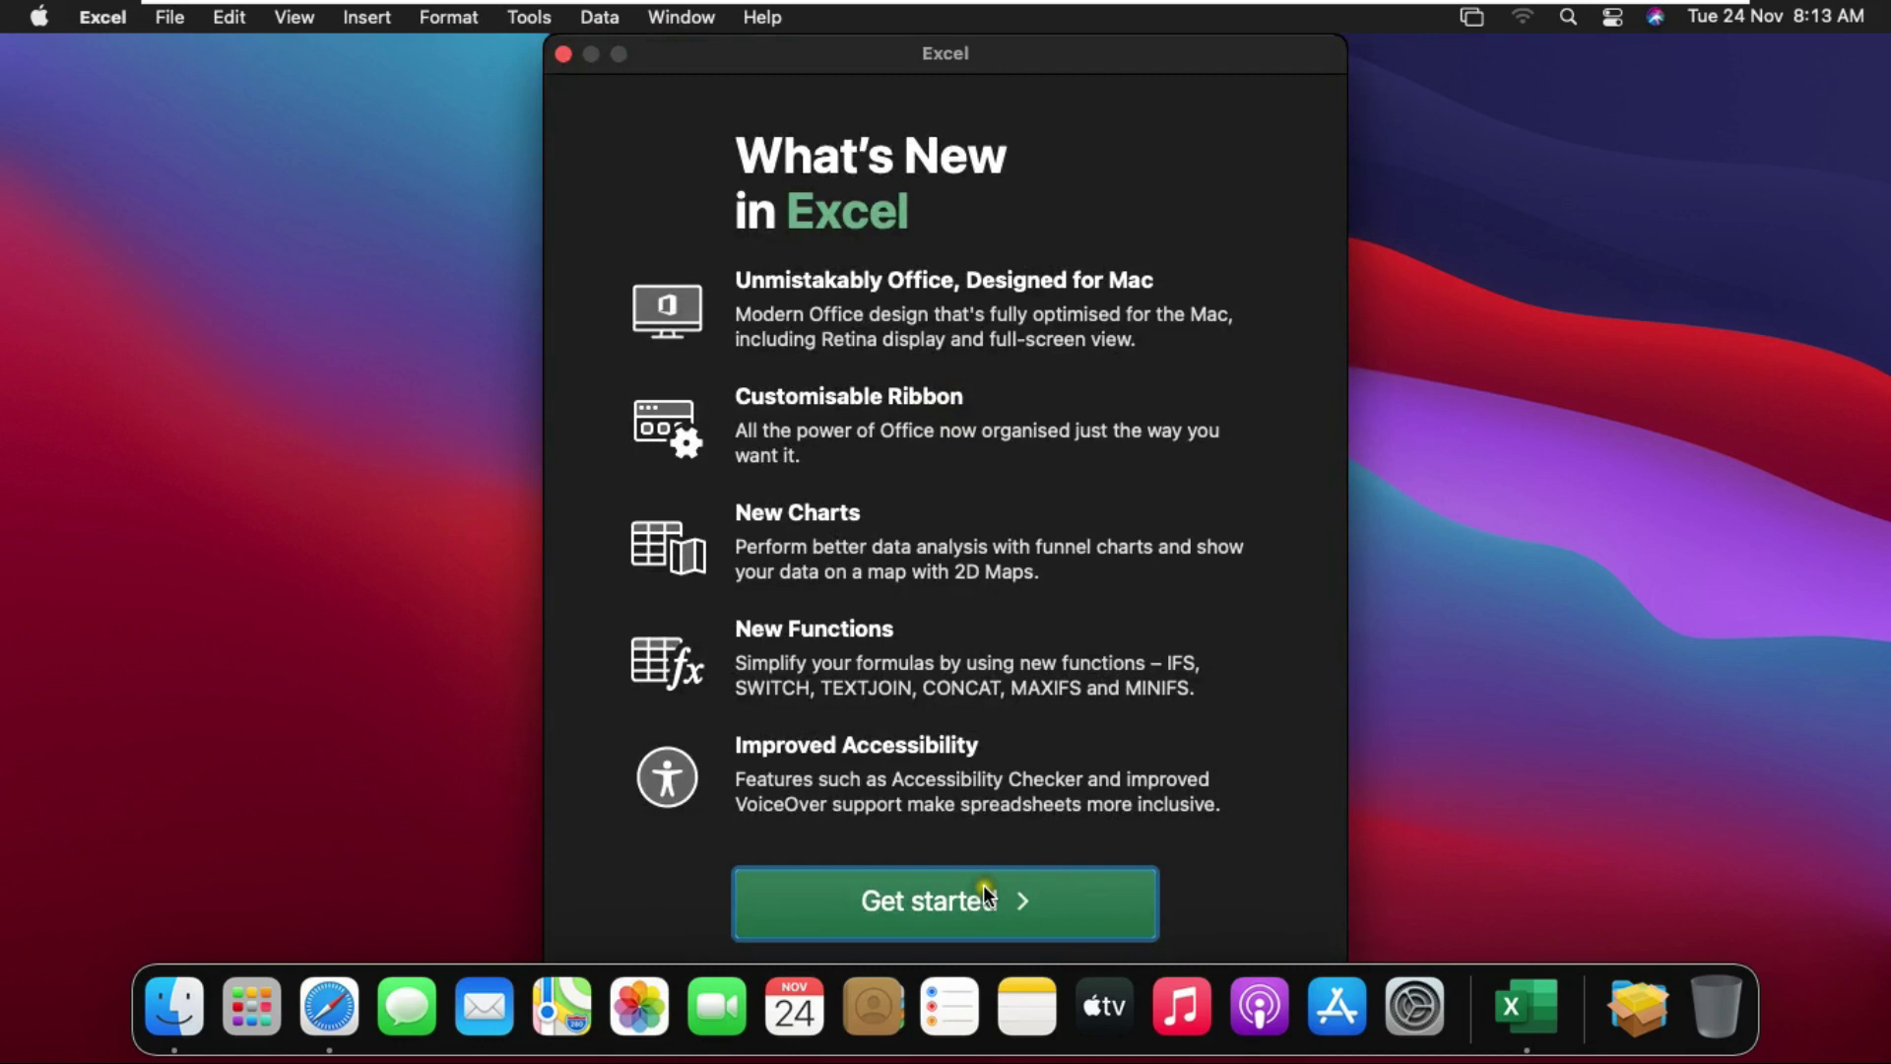
Get past What's New, skip sign-in, start Excel and accept the privacy notice.
left_click(951, 898)
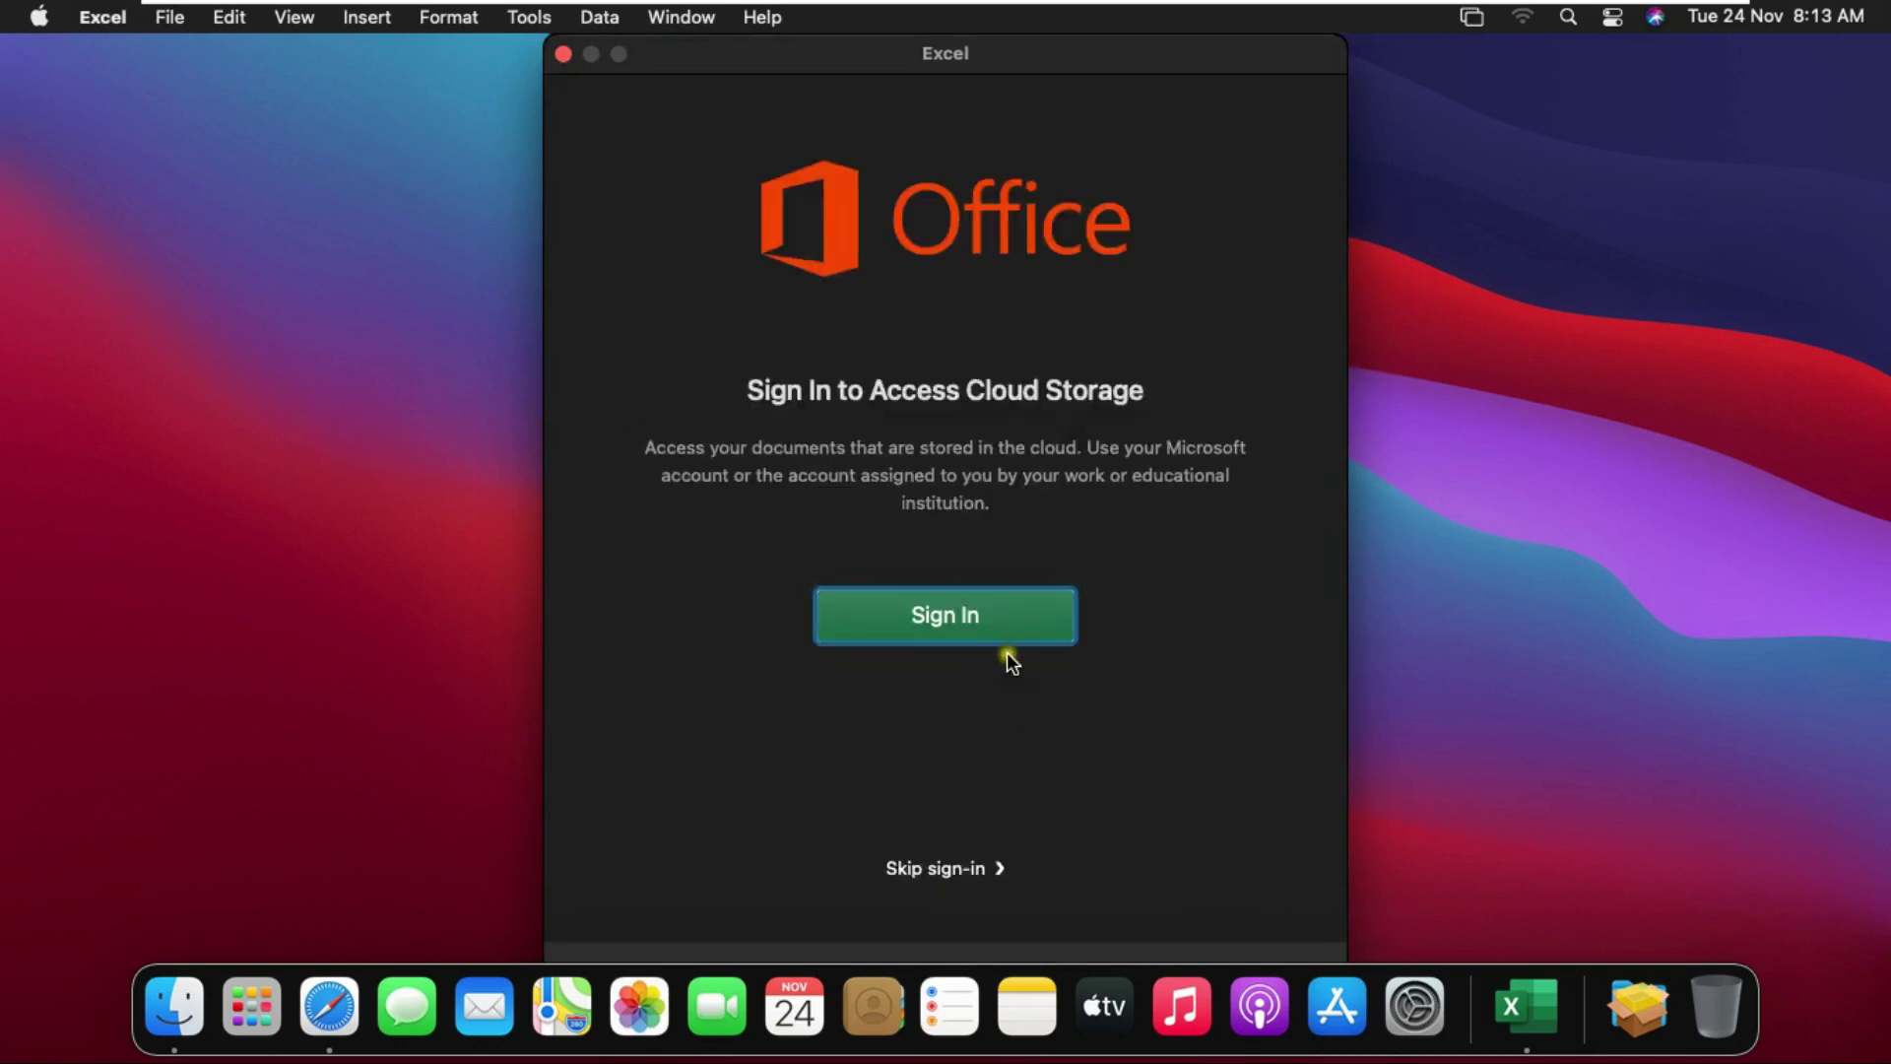
left_click(939, 869)
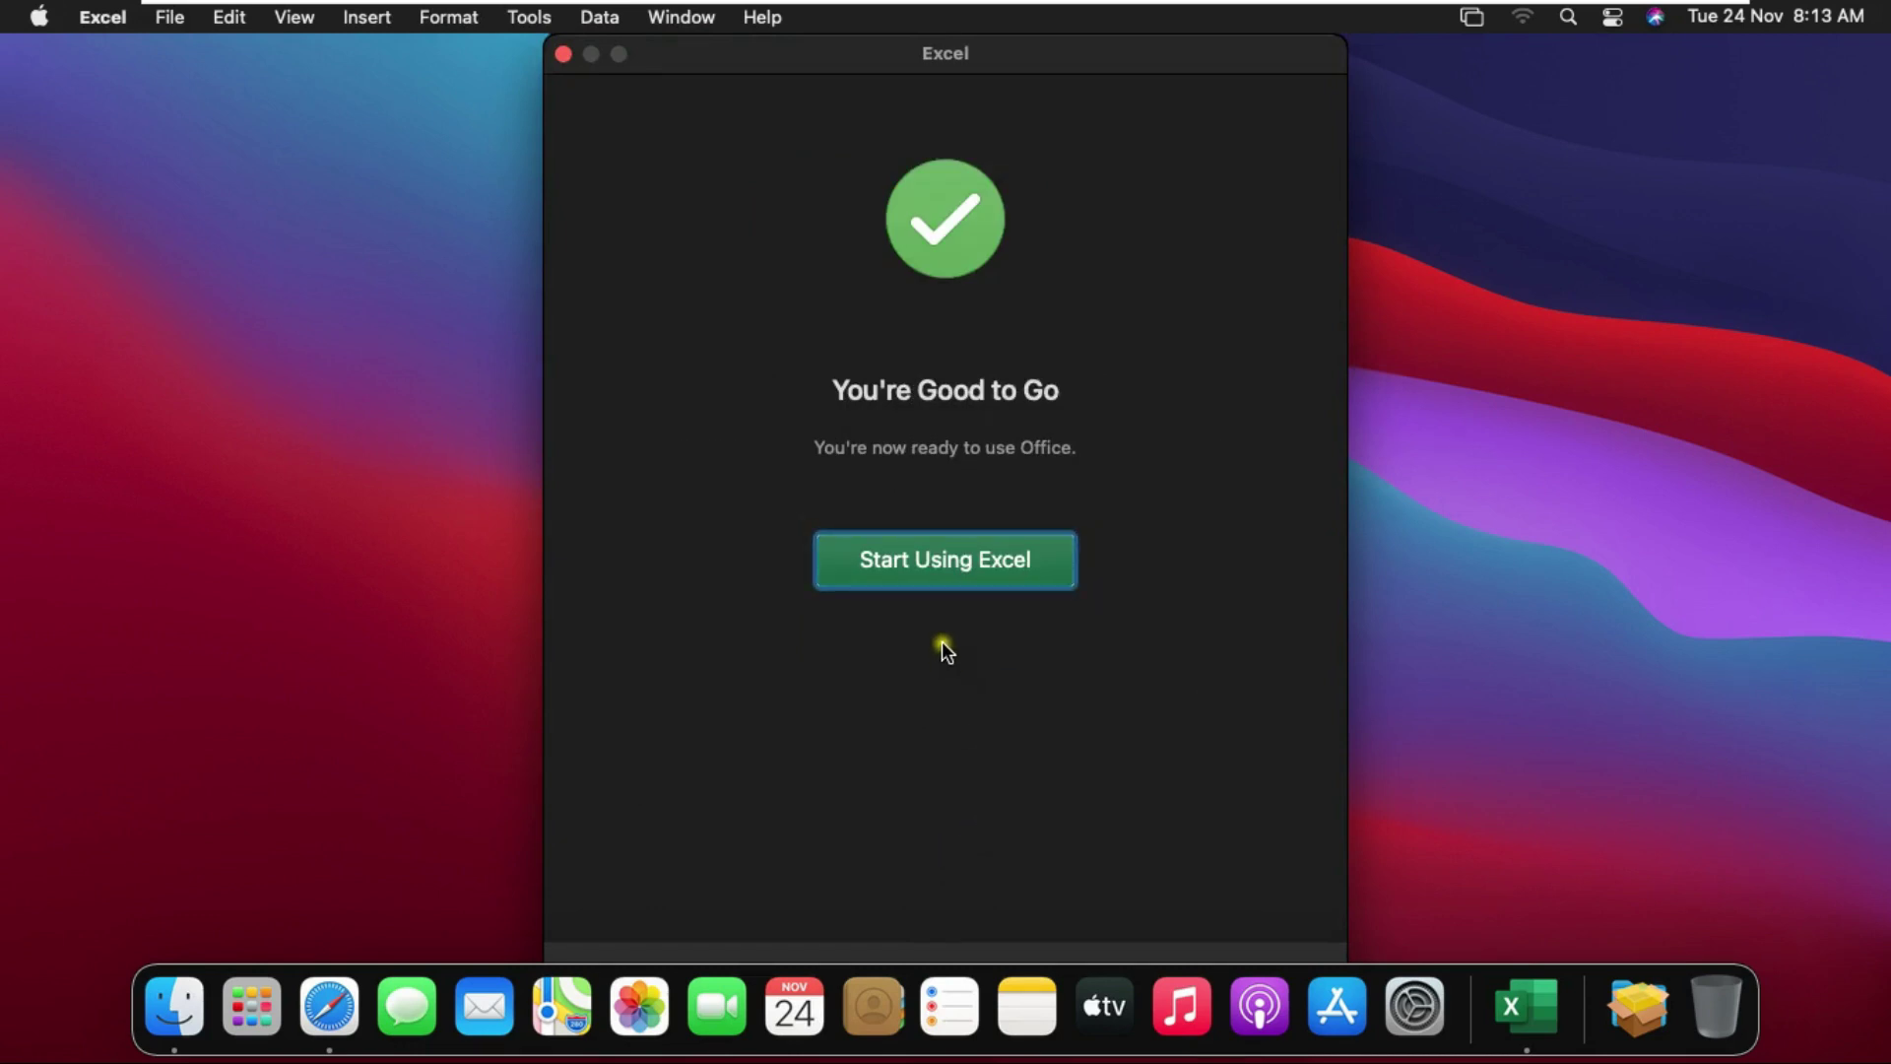
left_click(943, 570)
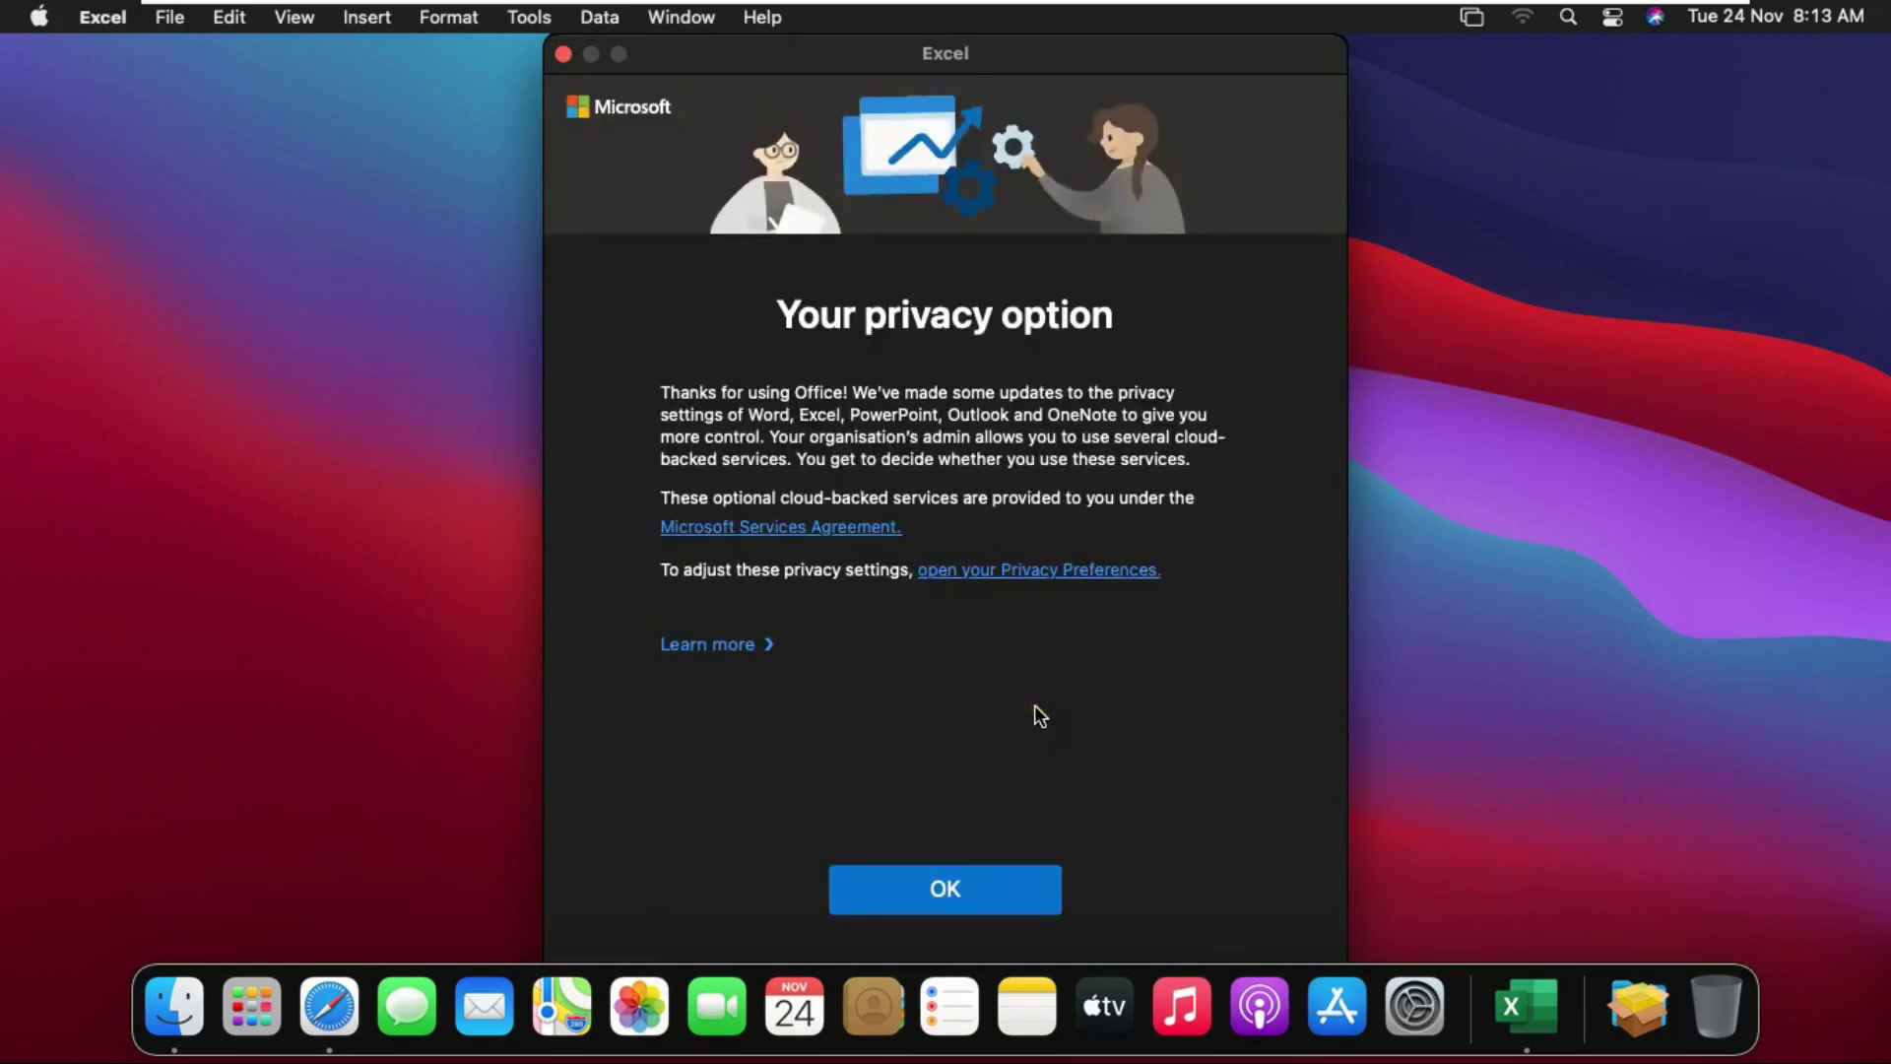
left_click(958, 894)
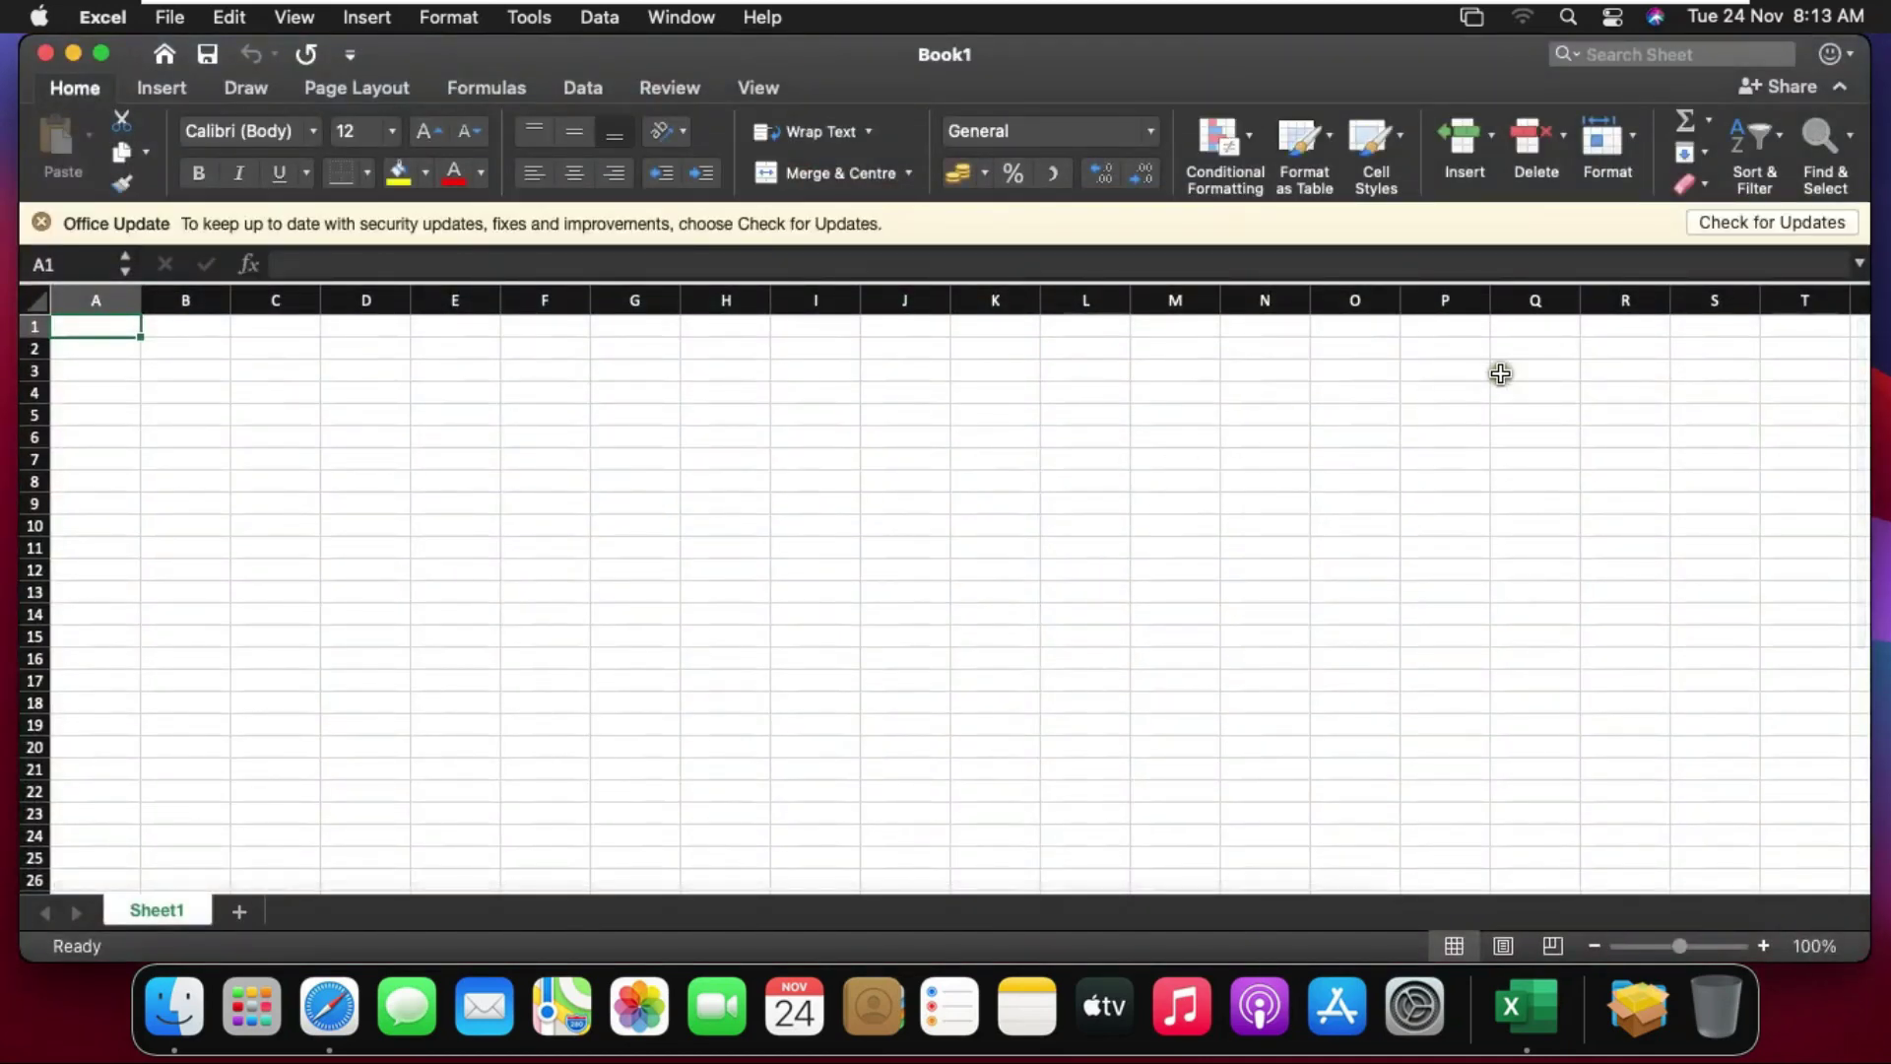
Dismiss the Office Update bar, select a few cells, and close the Book1 window.
left_click(45, 222)
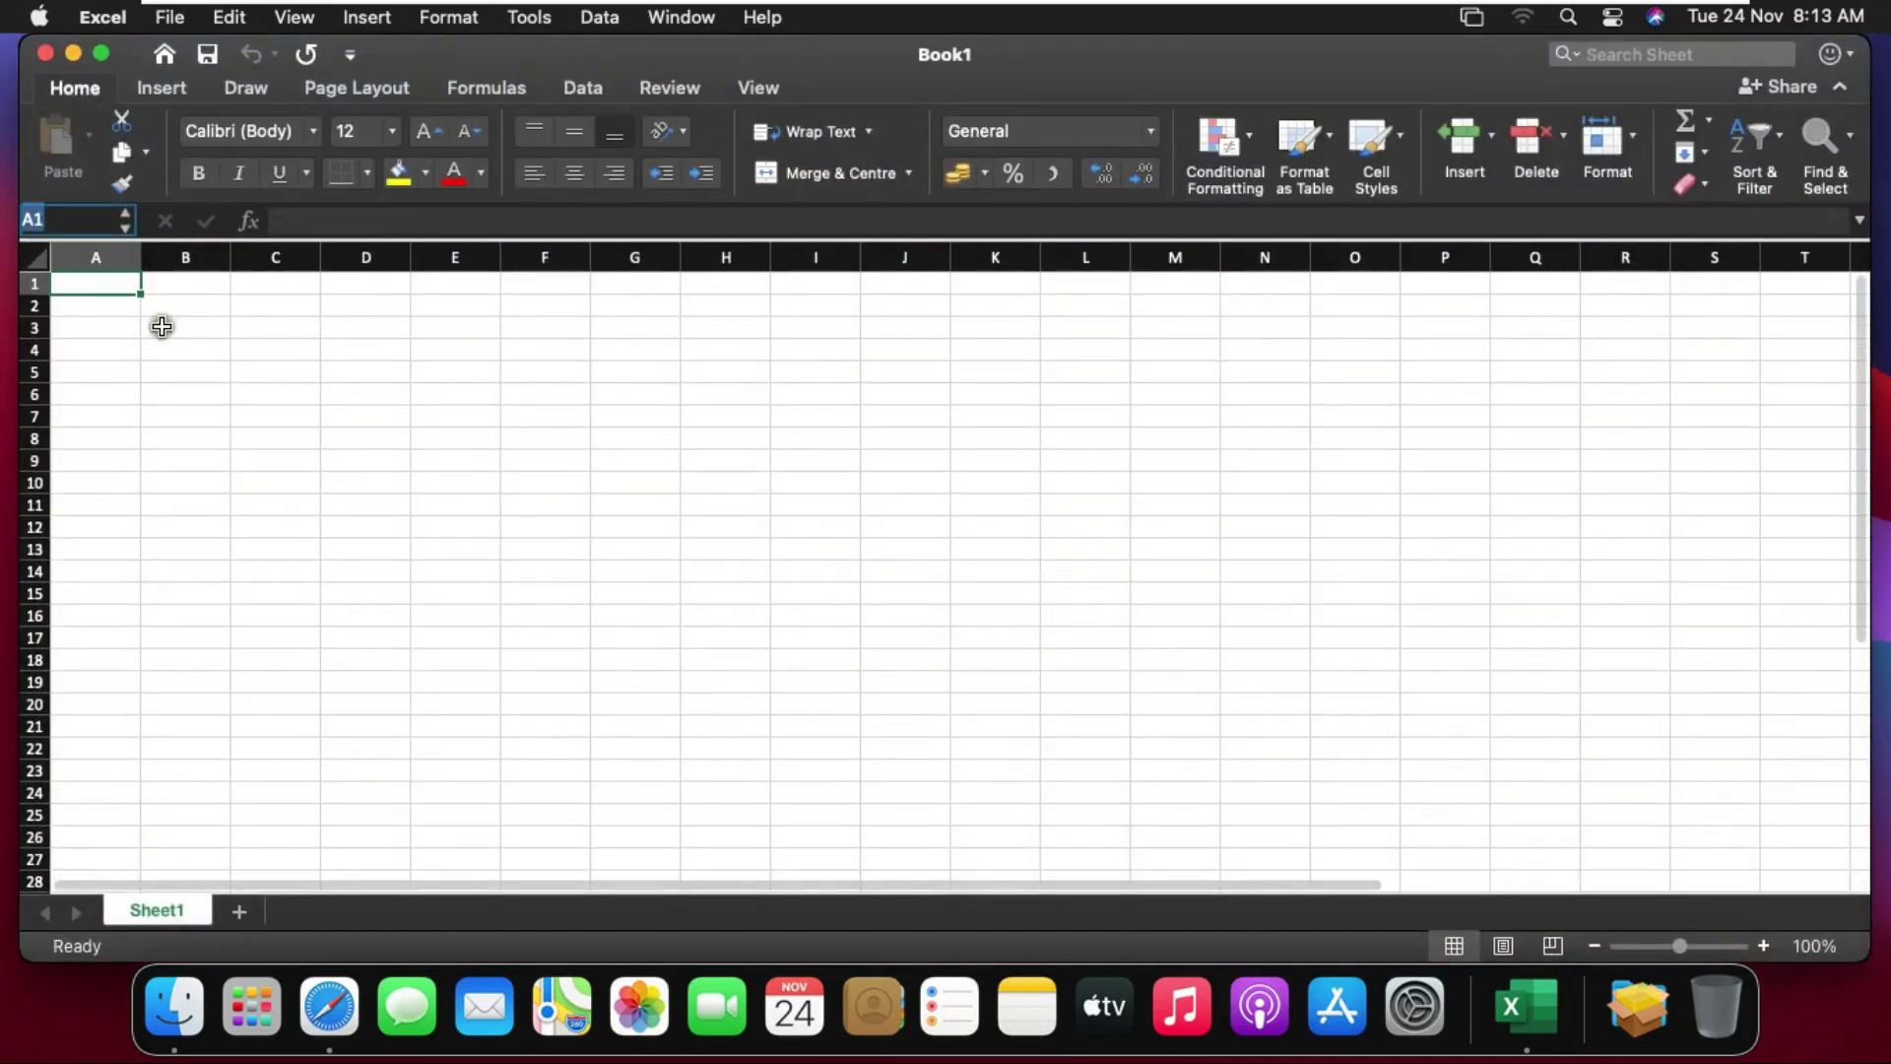
left_click(464, 503)
left_click(539, 542)
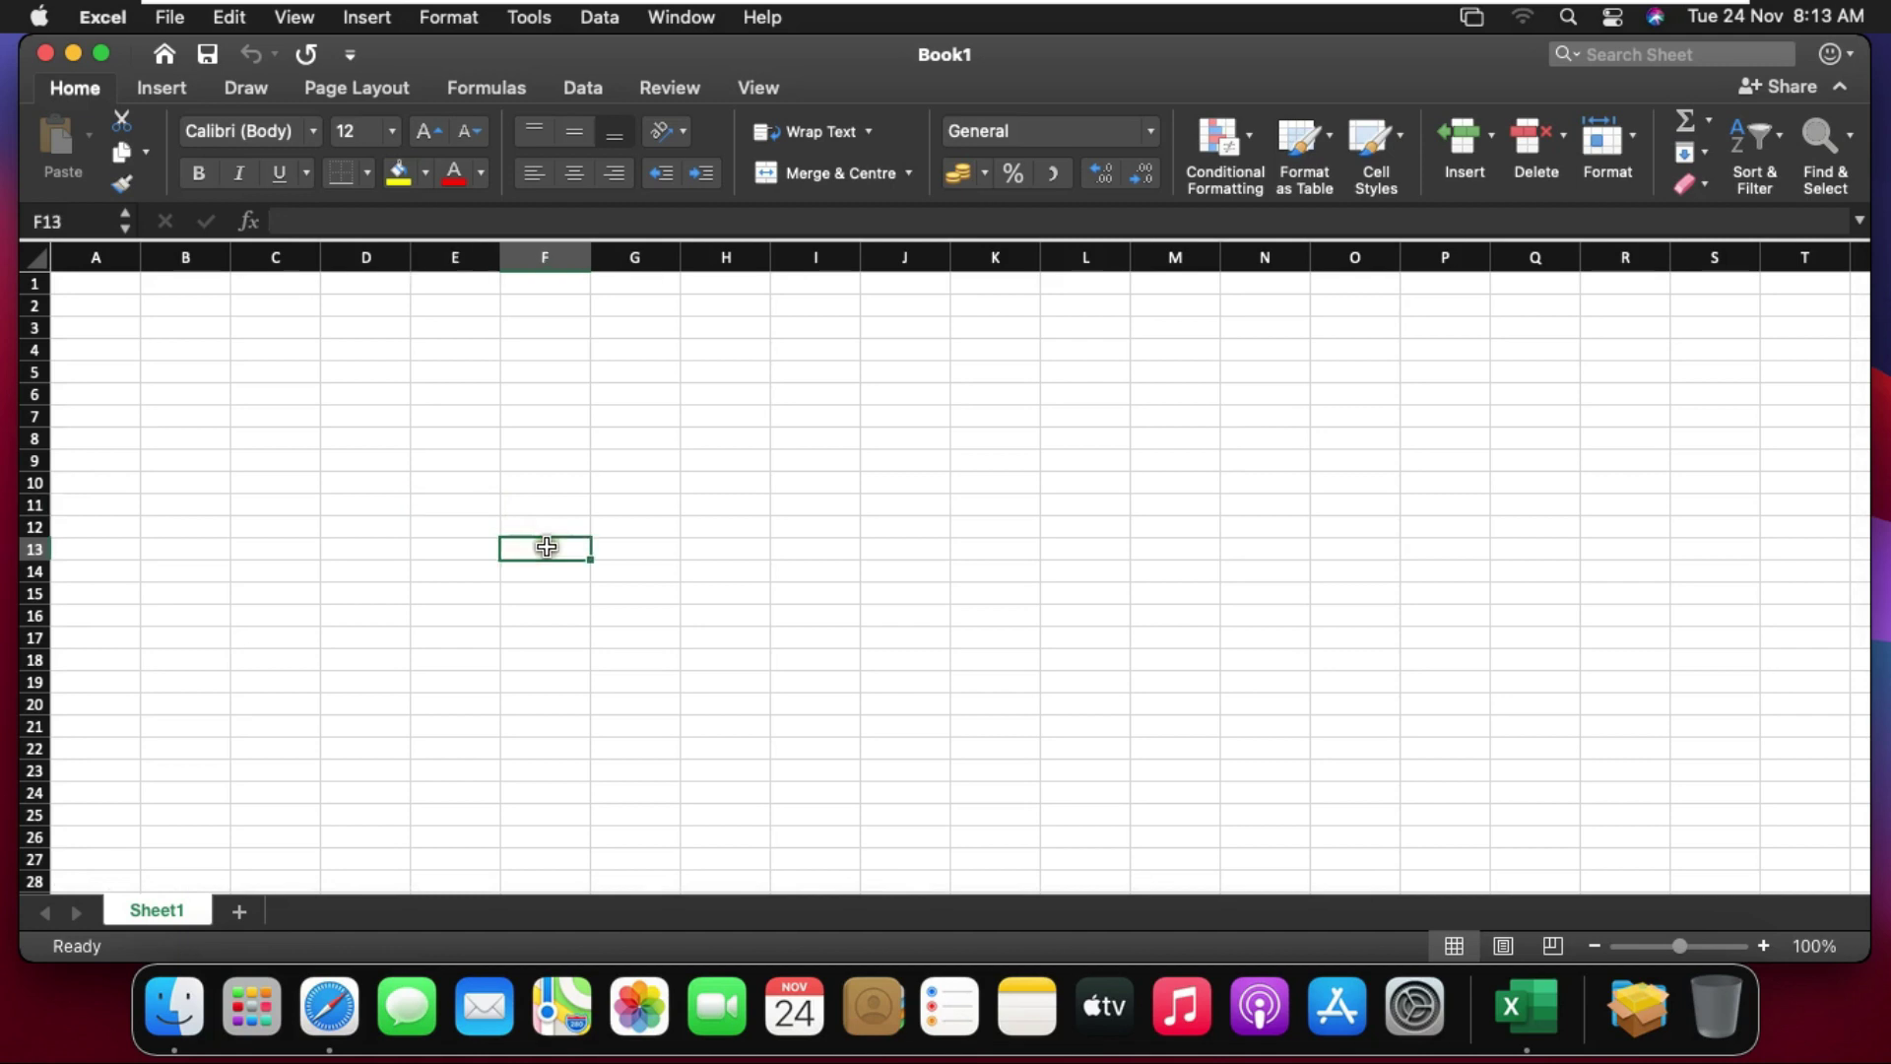
left_click(557, 592)
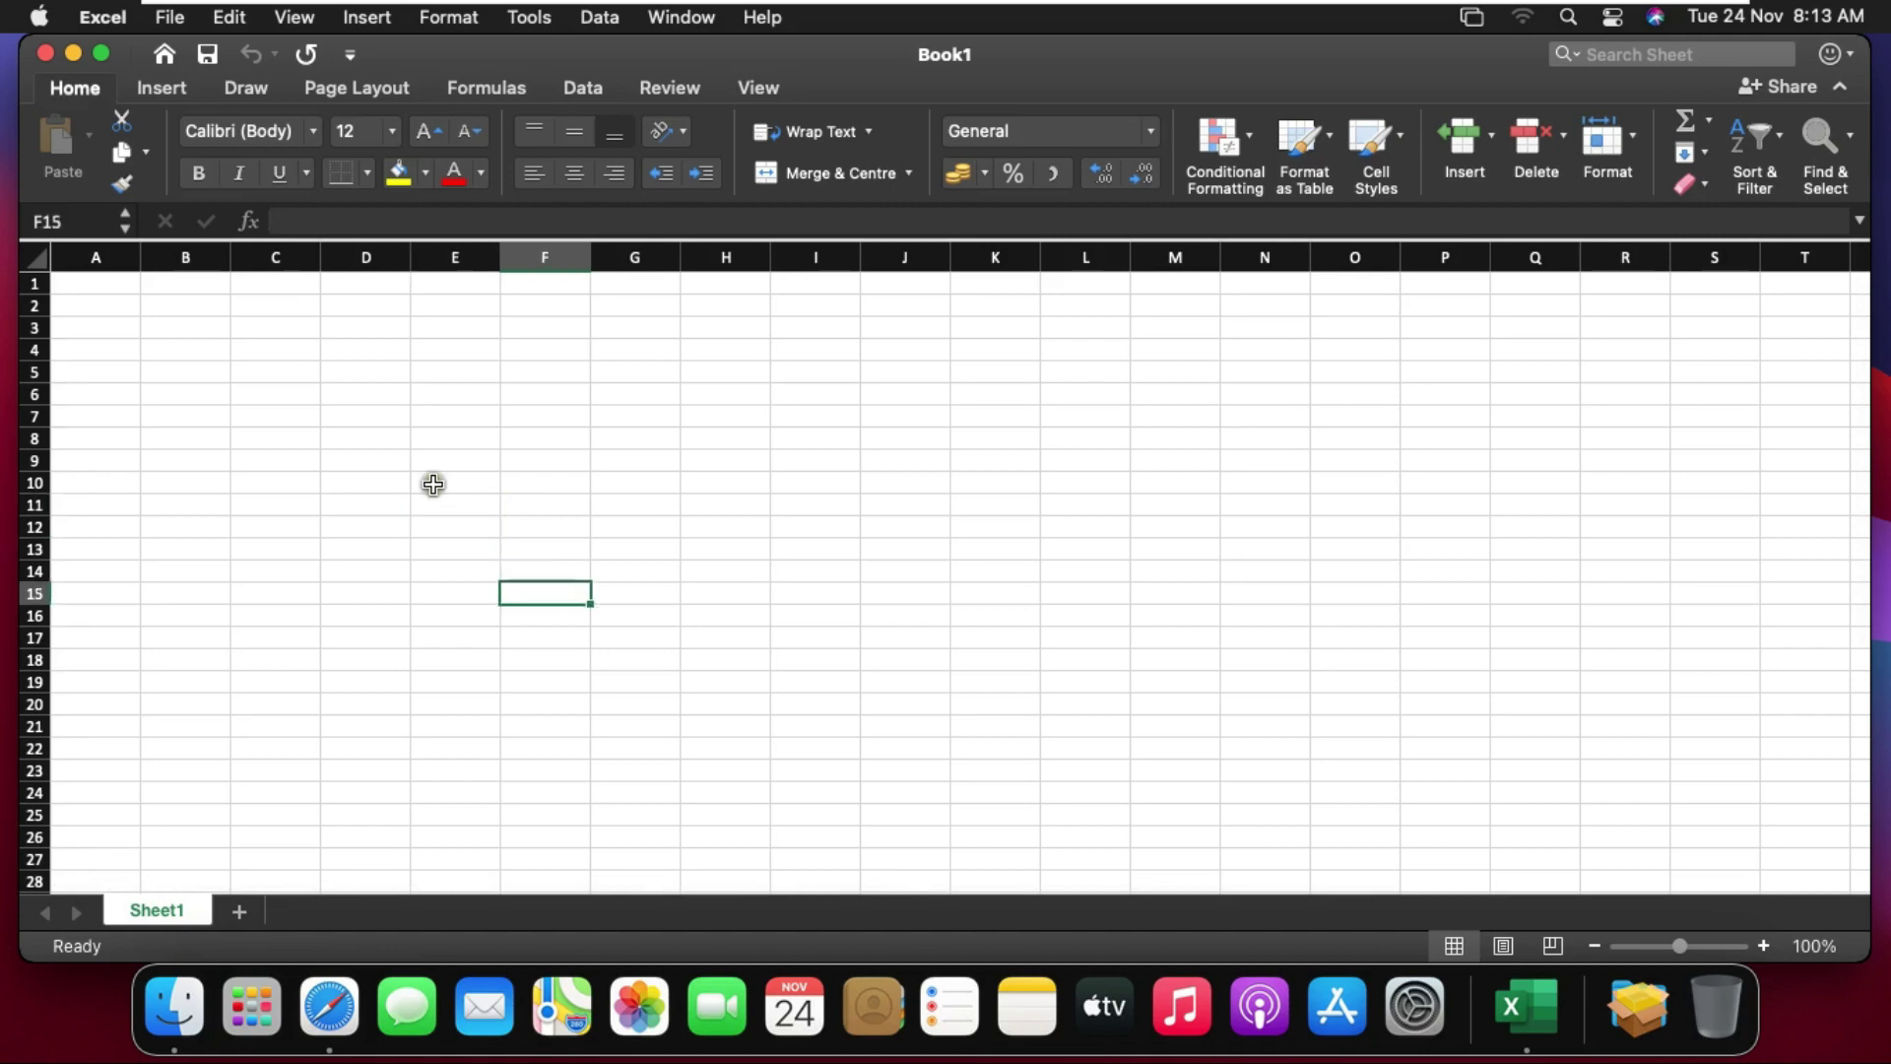
left_click(45, 54)
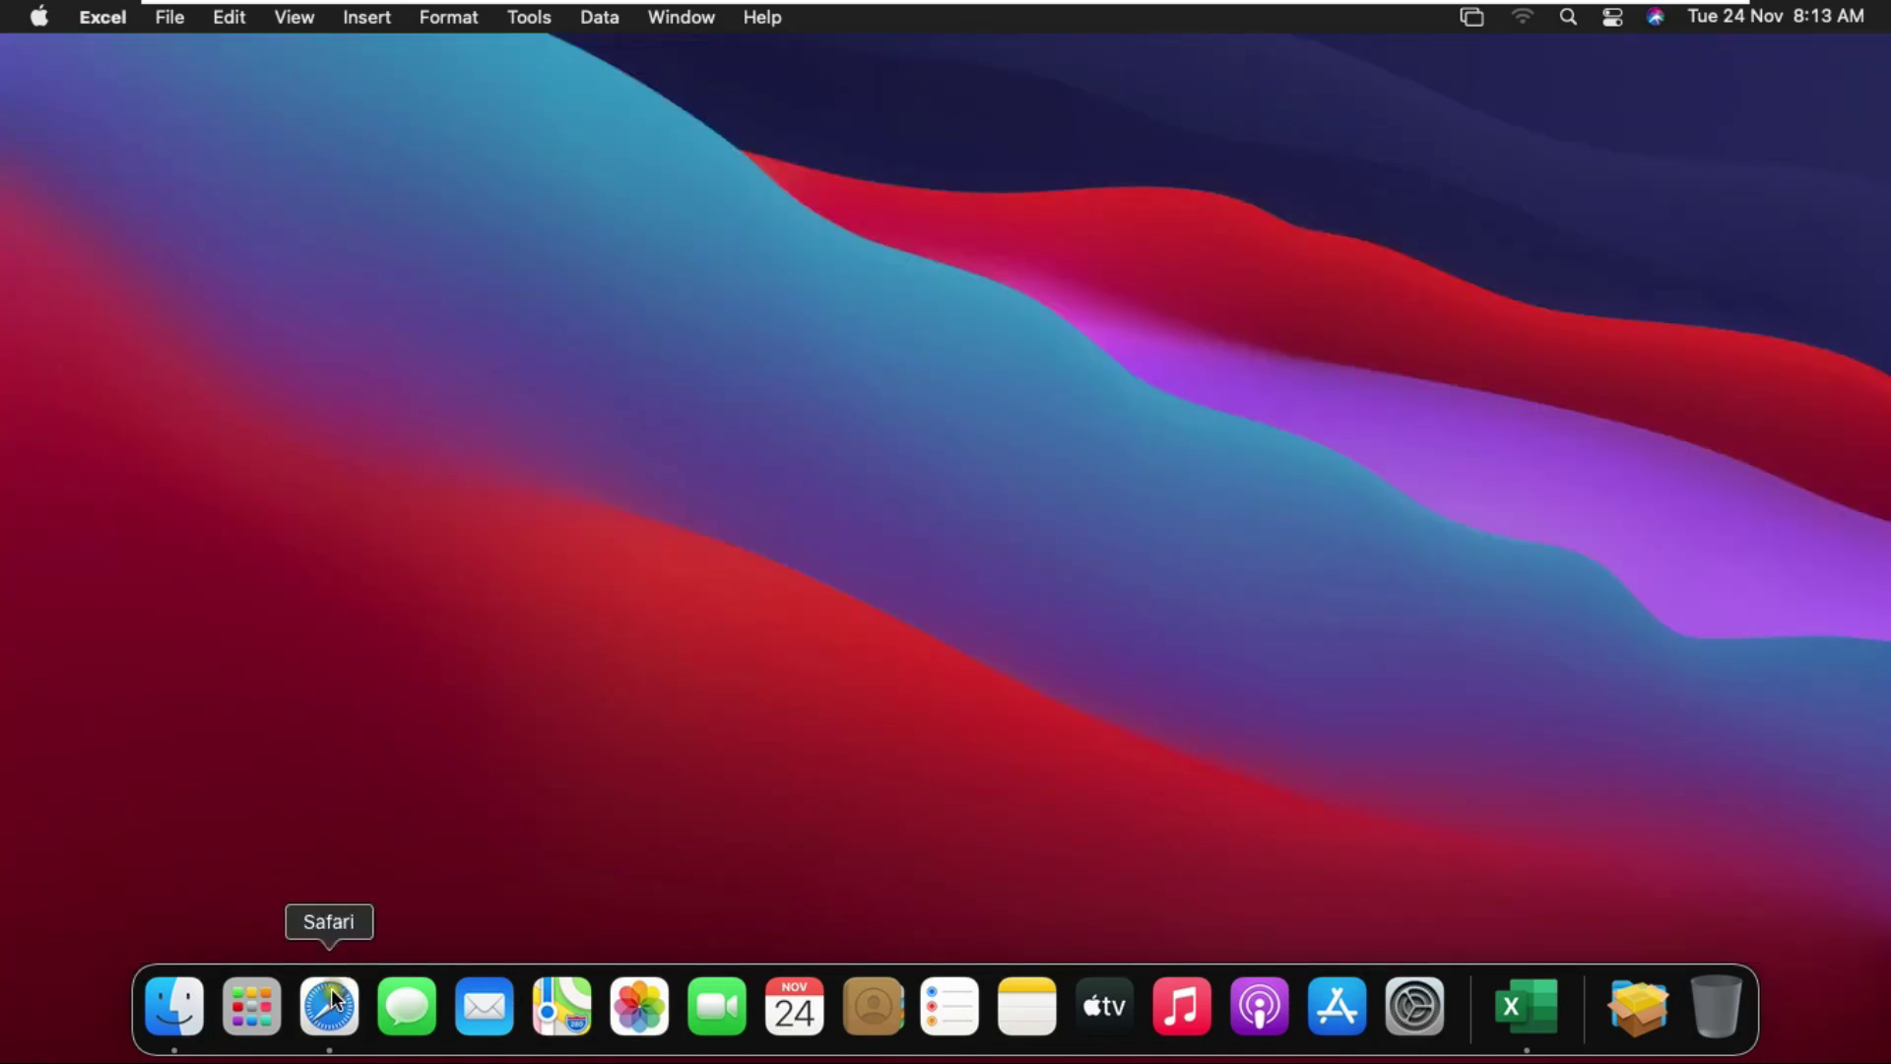
Launch Microsoft Word from Launchpad and quit Excel from its Dock menu.
left_click(251, 1007)
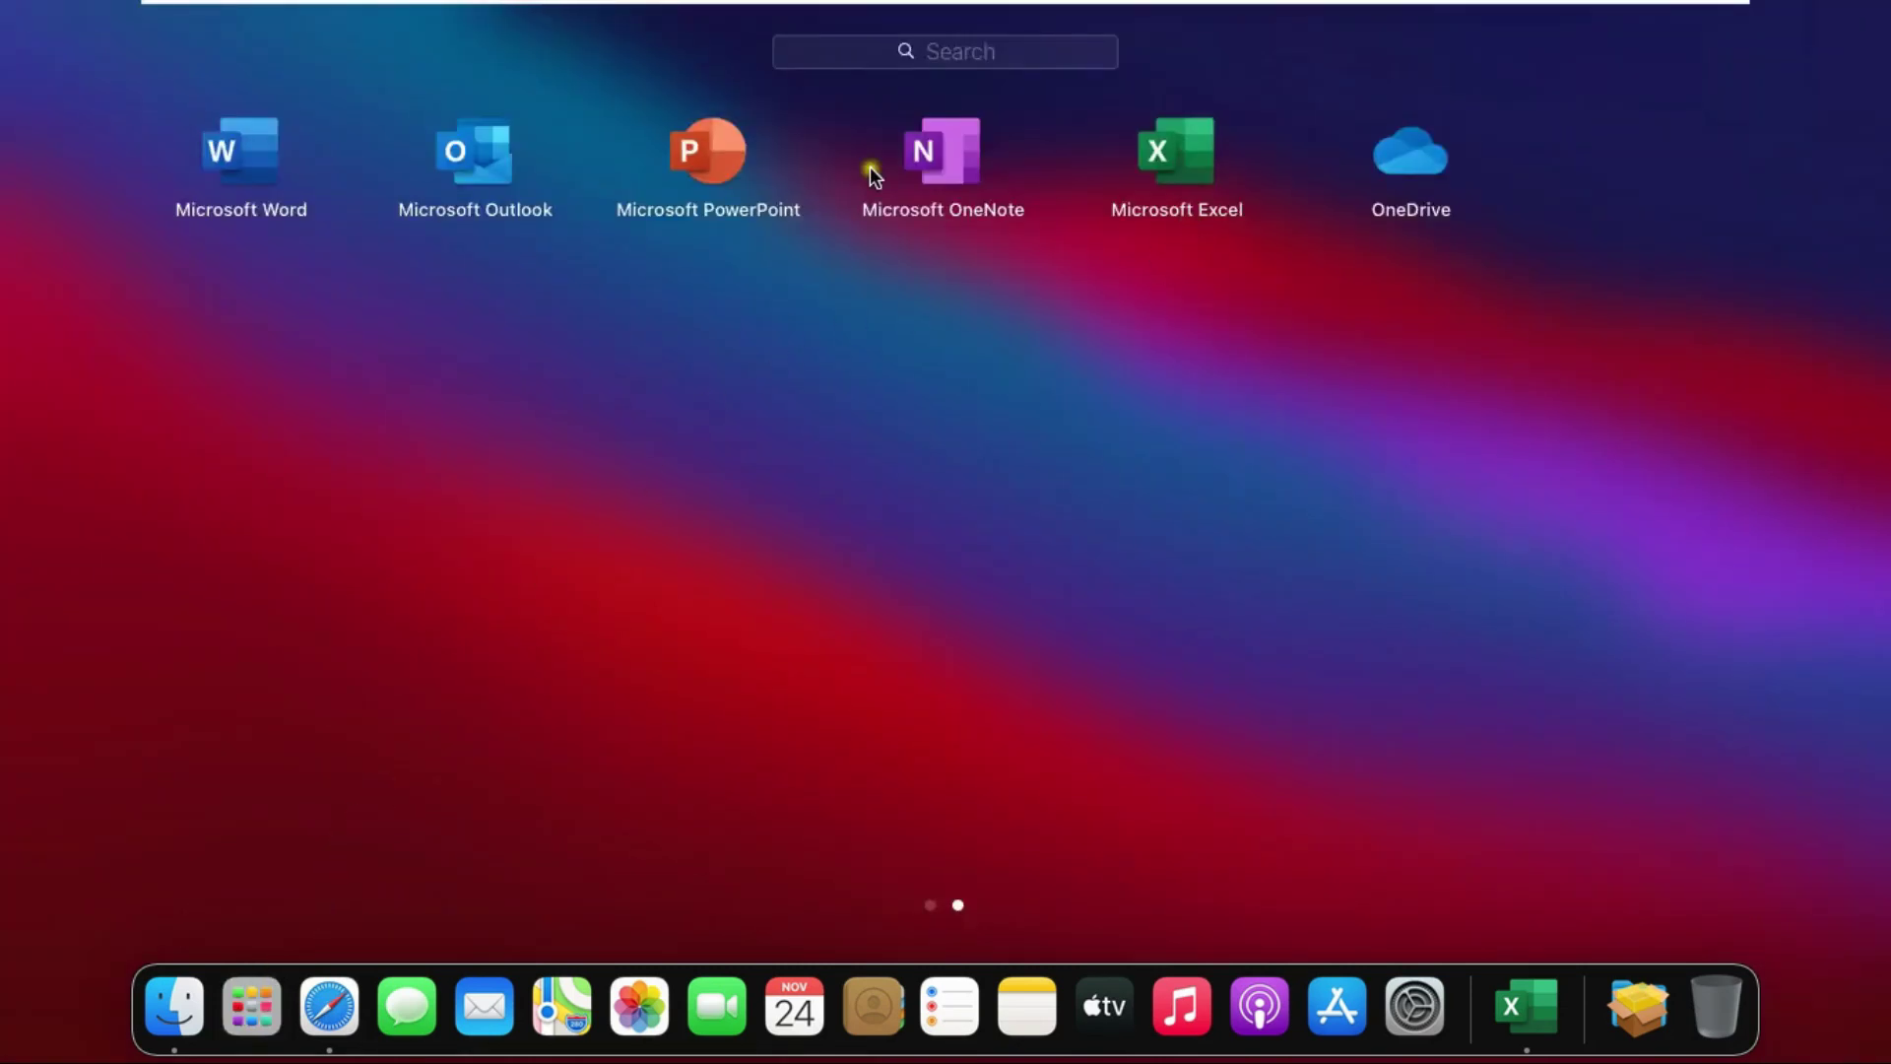
left_click(239, 166)
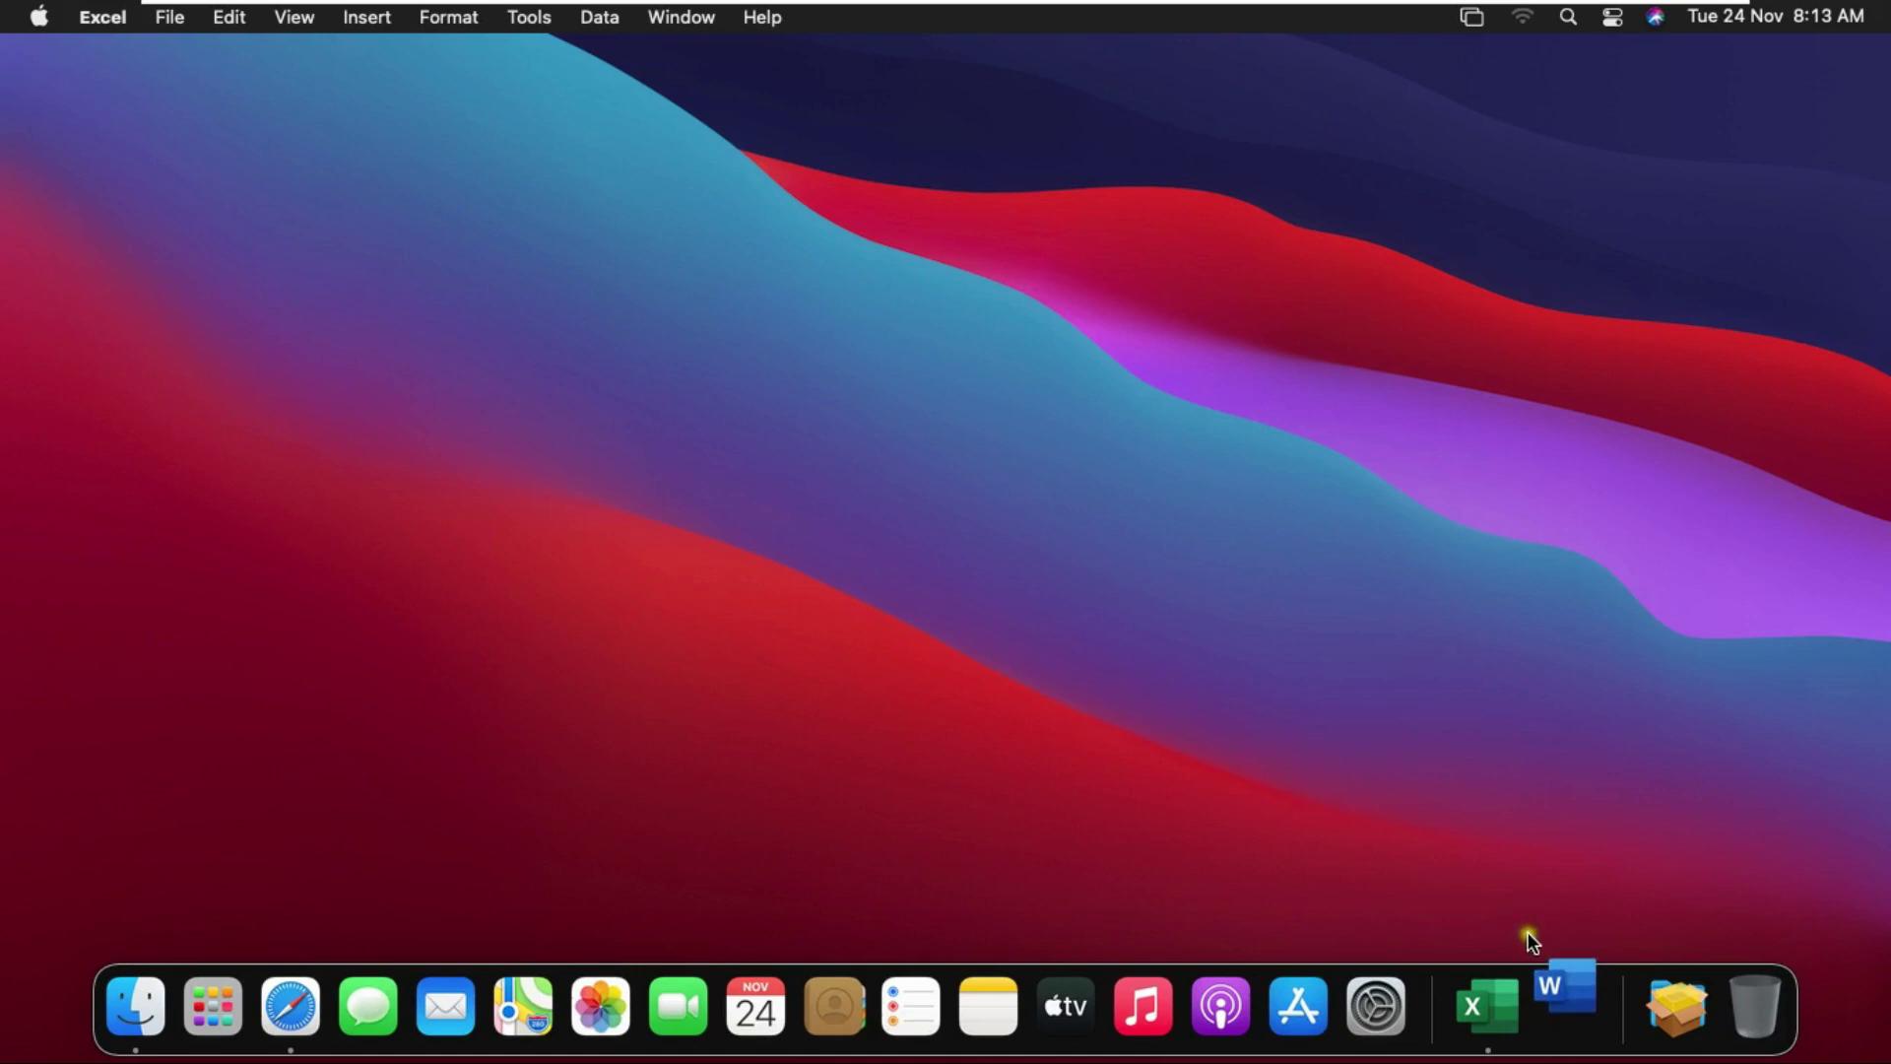
right_click(1493, 998)
left_click(1496, 914)
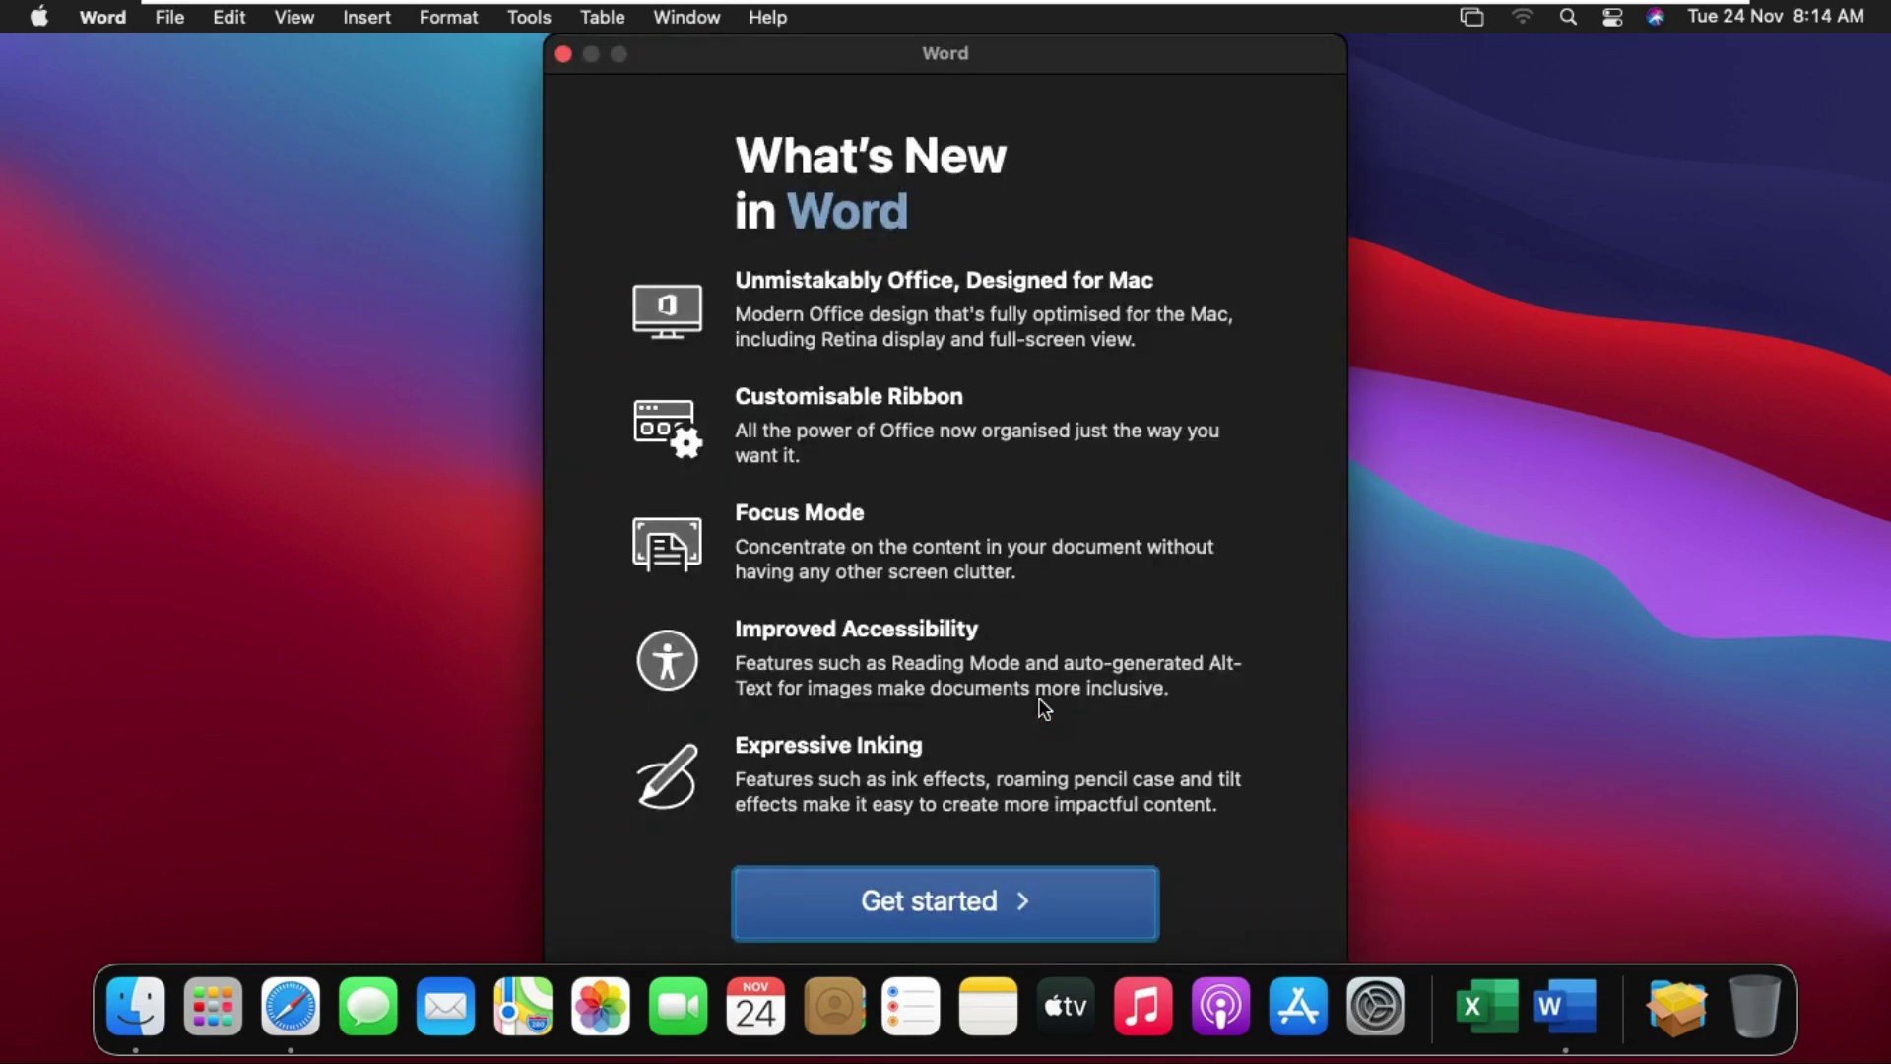
Get past Word's What's New and sign-in screens without an account, choosing Start Using Word.
key("Return")
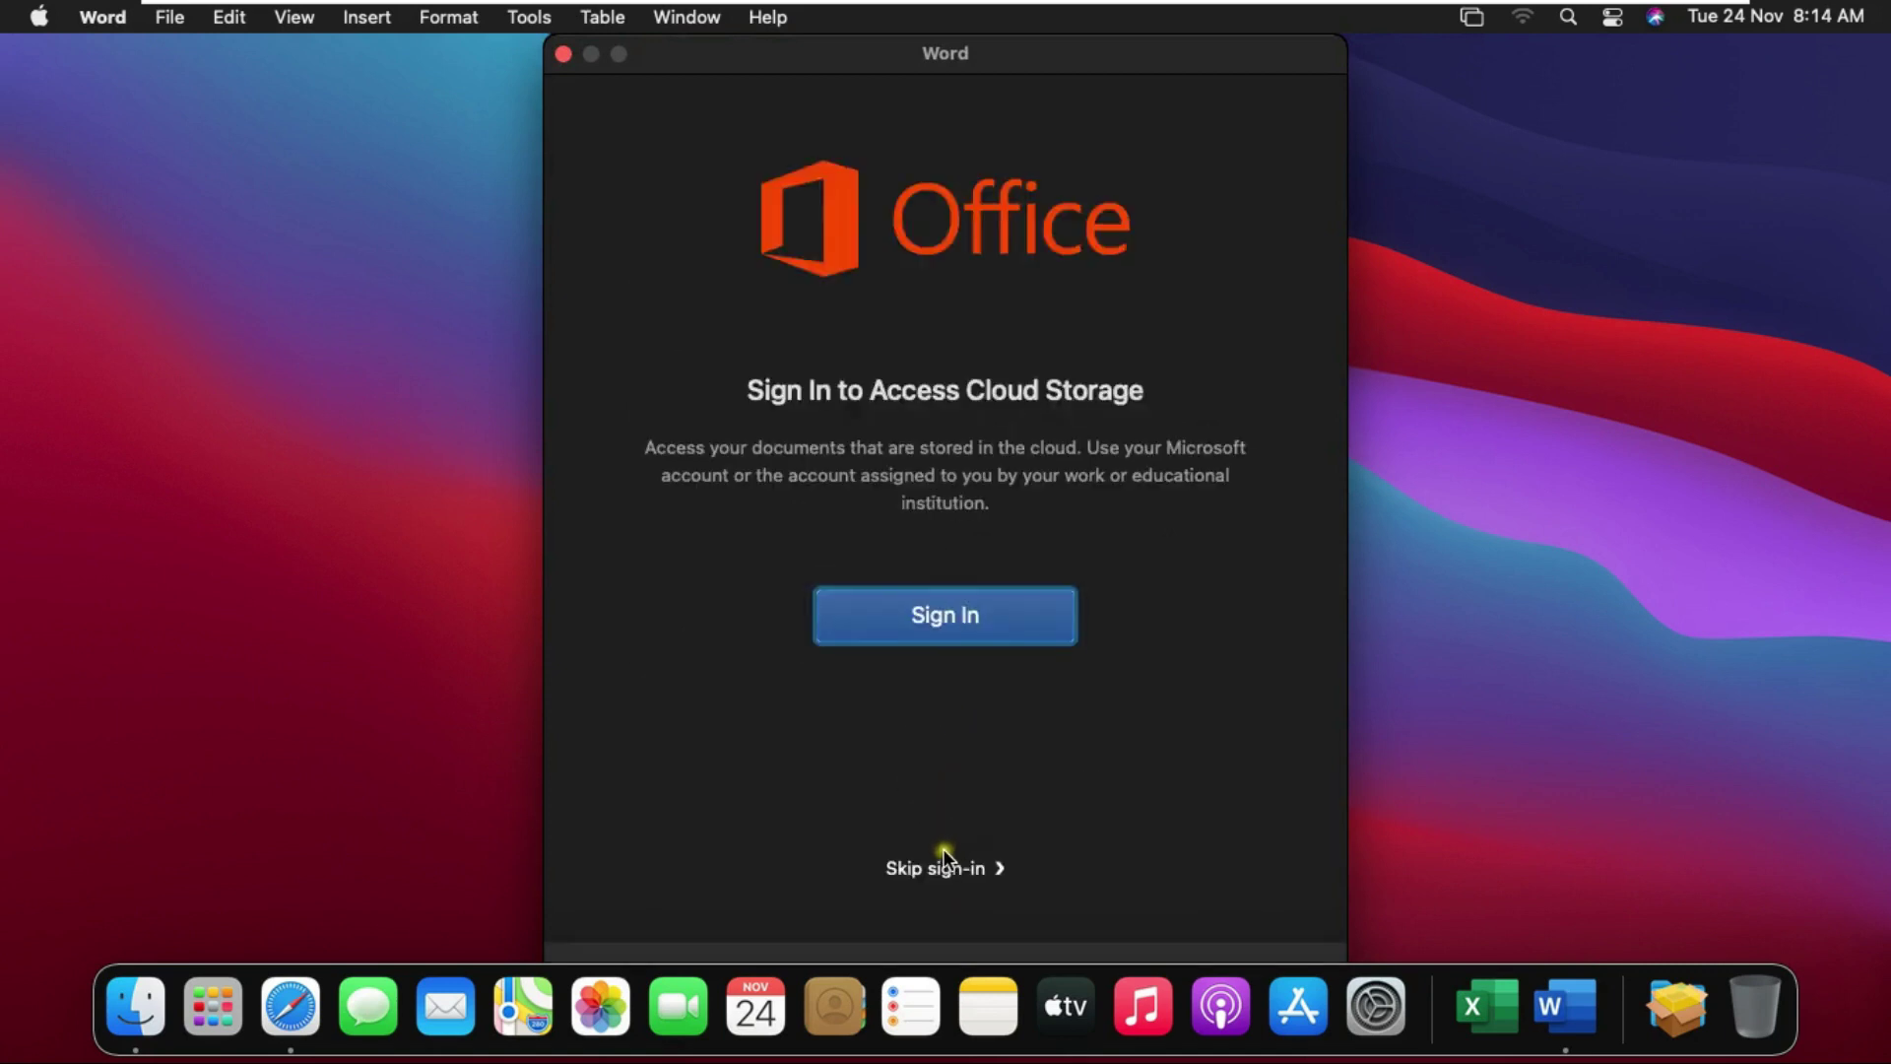
left_click(943, 866)
left_click(914, 565)
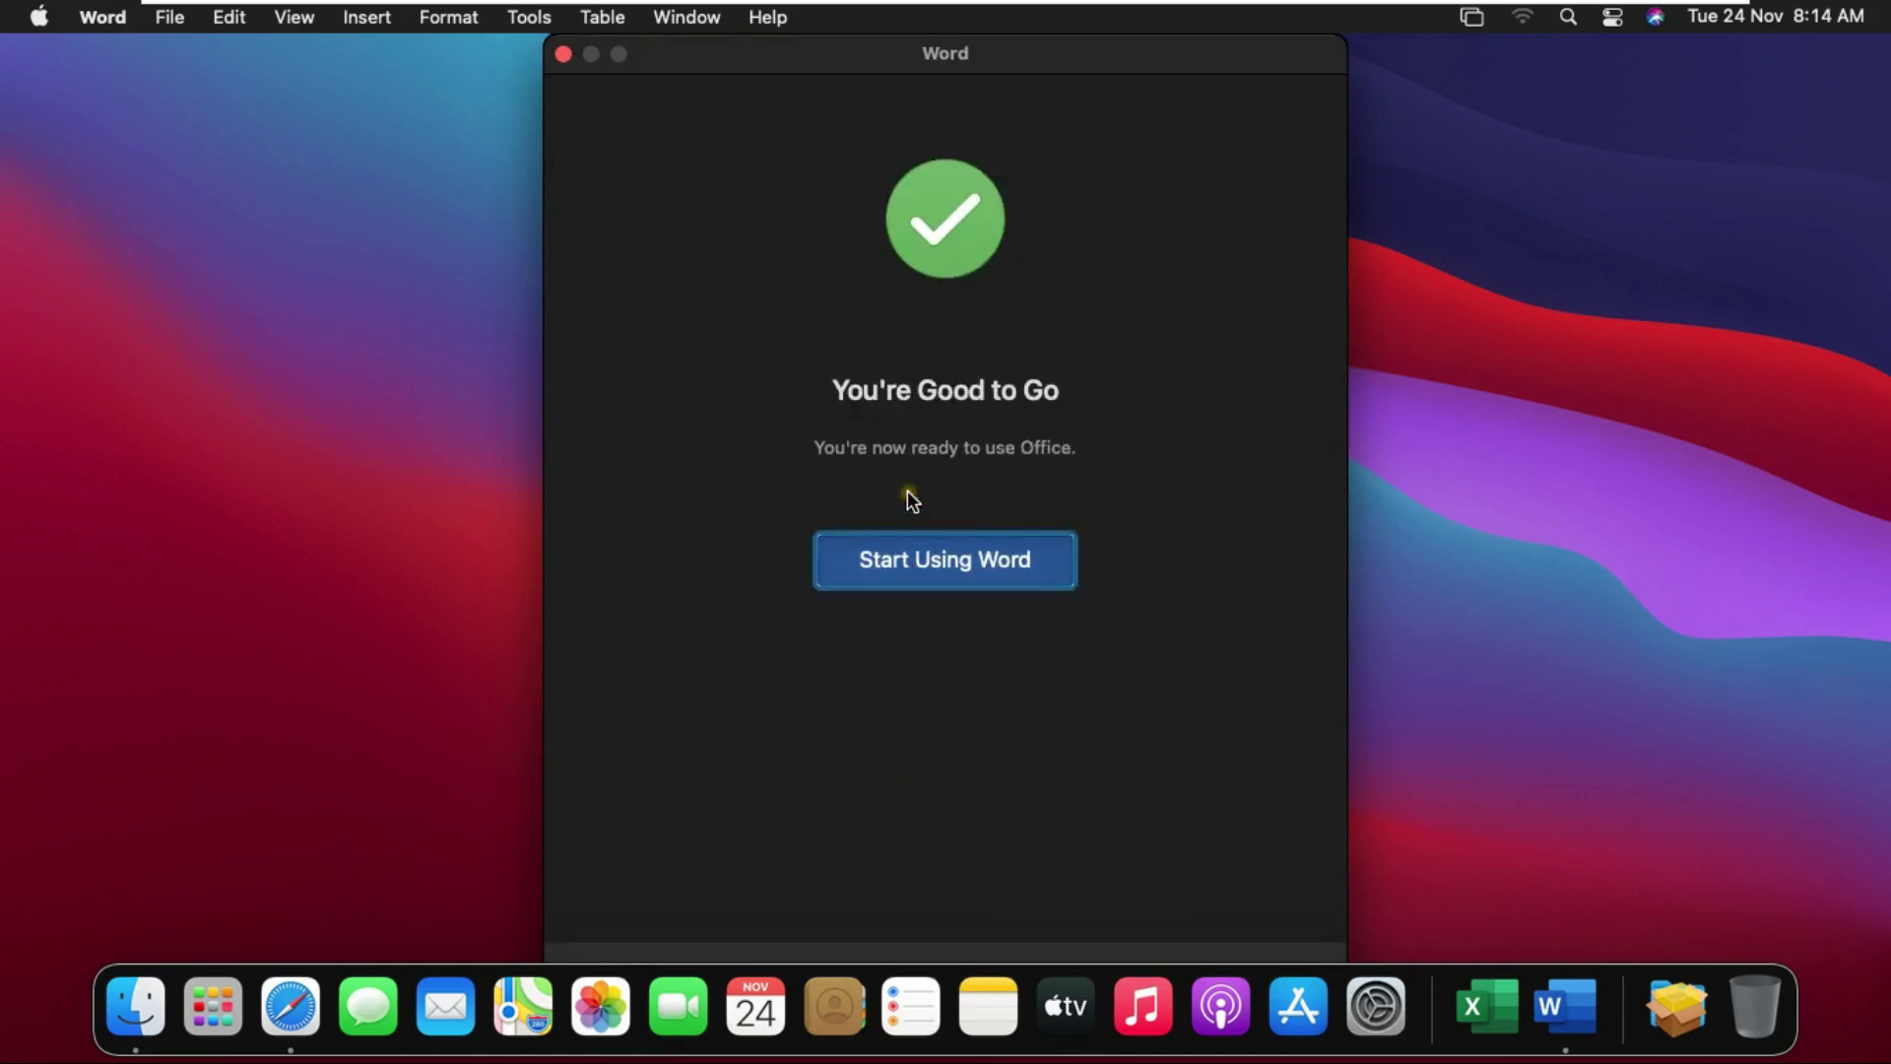